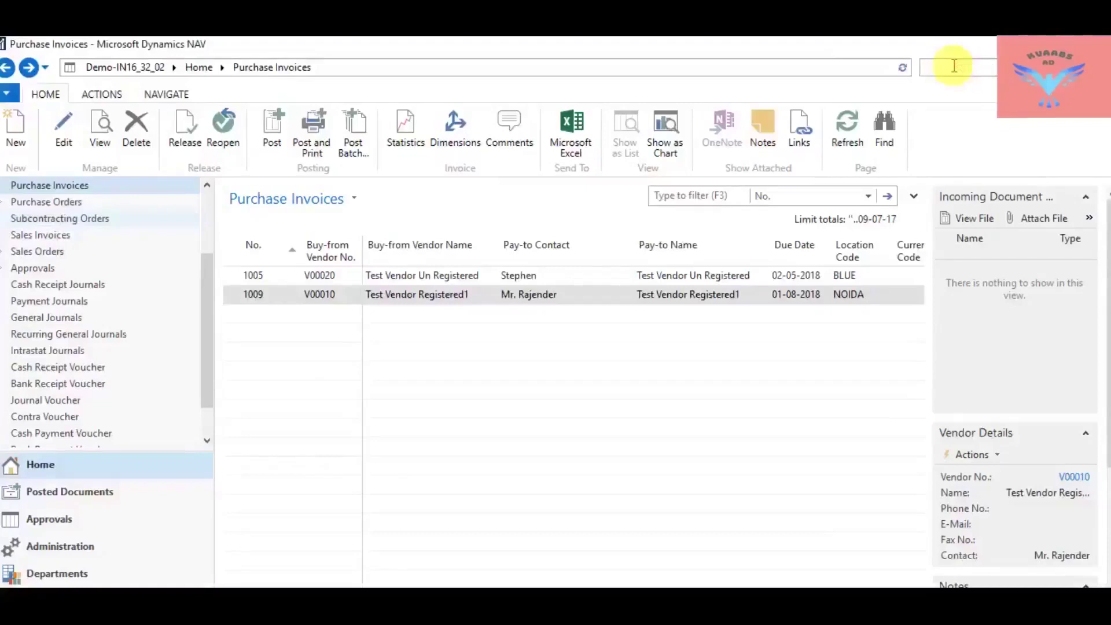
Step: Search for "detailed" and open the GST Detailed Ledger Entry View
{"action": "left_click", "coordinate": [954, 66]}
{"action": "type", "text": "gst"}
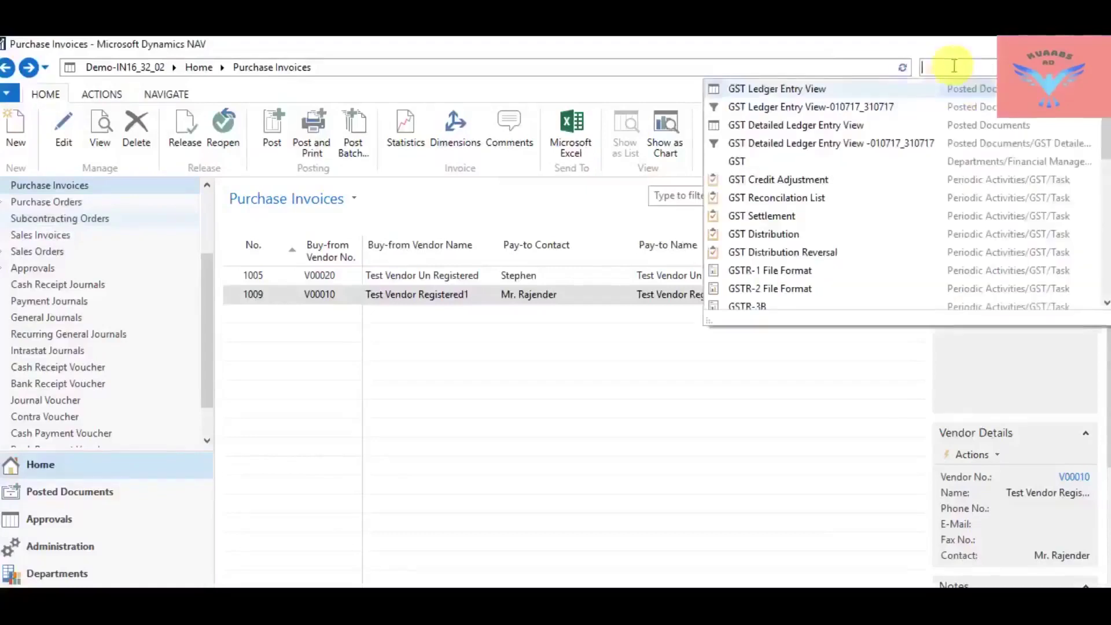
{"action": "type", "text": "detailed"}
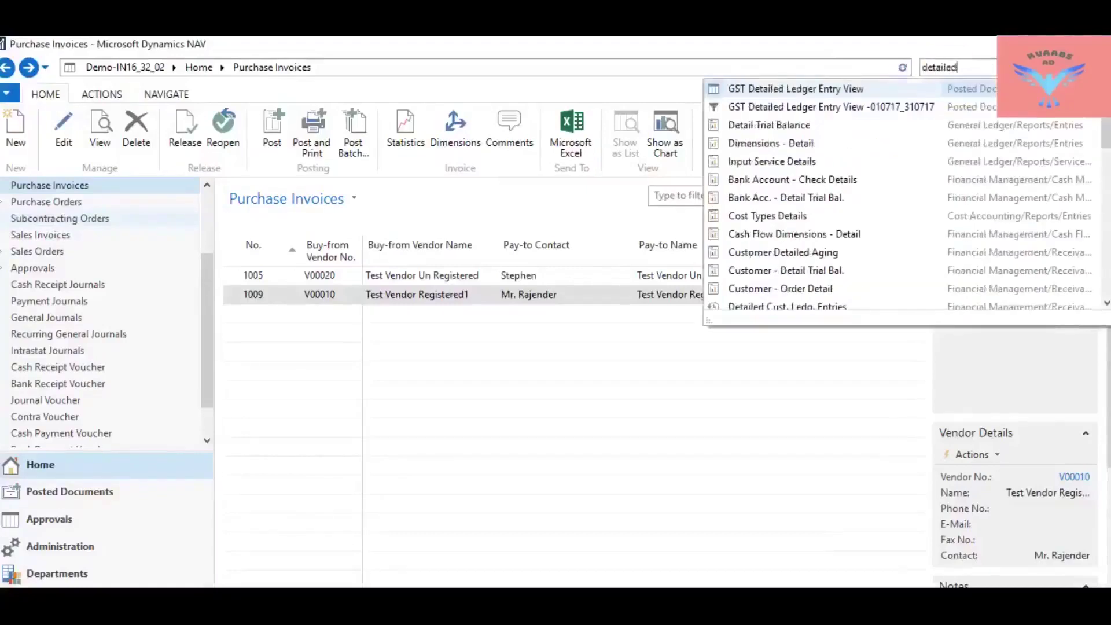
{"action": "left_click", "coordinate": [792, 89]}
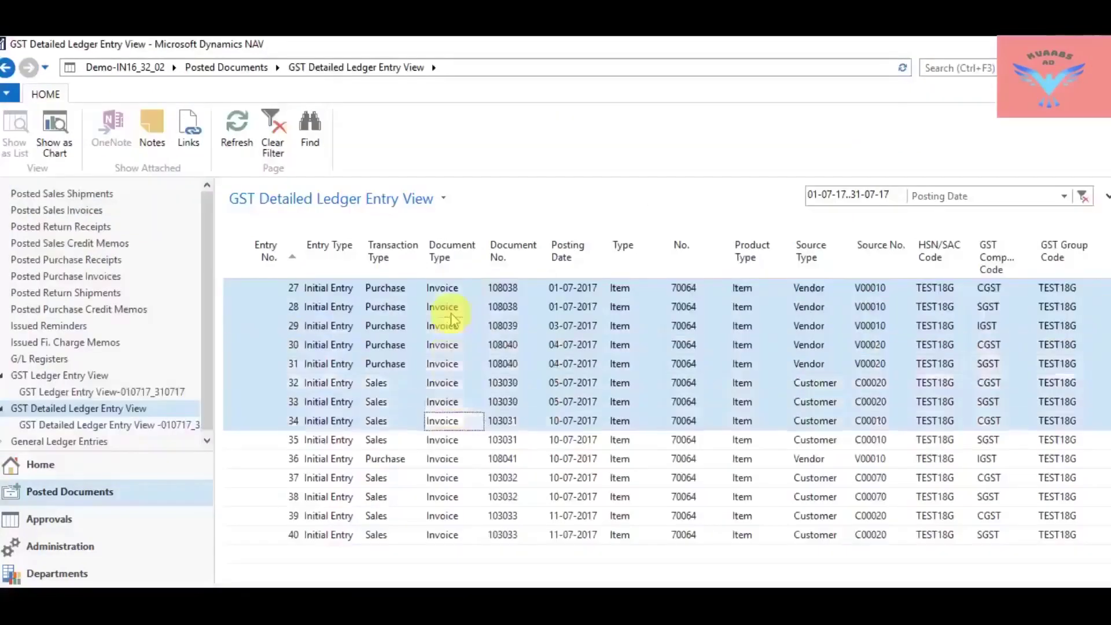
Step: Extend the selection to the last ledger entry and open the saved view GST Detailed Ledger Entry View -010717_310717
{"action": "key", "text": "shift+Down"}
{"action": "key", "text": "shift+Down"}
{"action": "key", "text": "shift+Down"}
{"action": "key", "text": "shift+Down"}
{"action": "key", "text": "shift+Down"}
{"action": "key", "text": "shift+Down"}
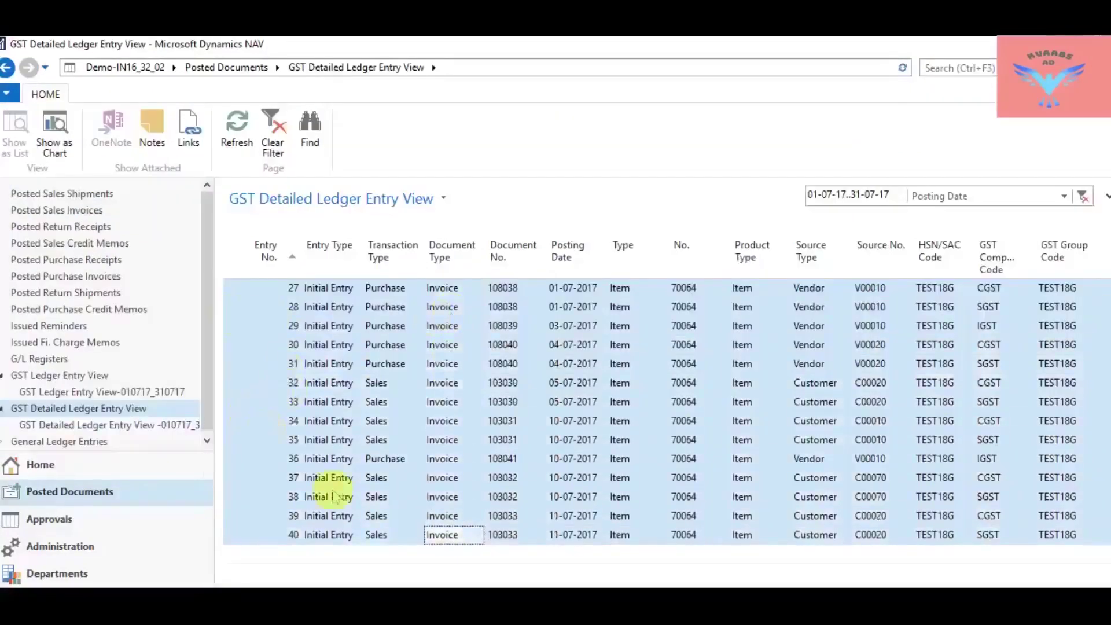
{"action": "left_click", "coordinate": [137, 427]}
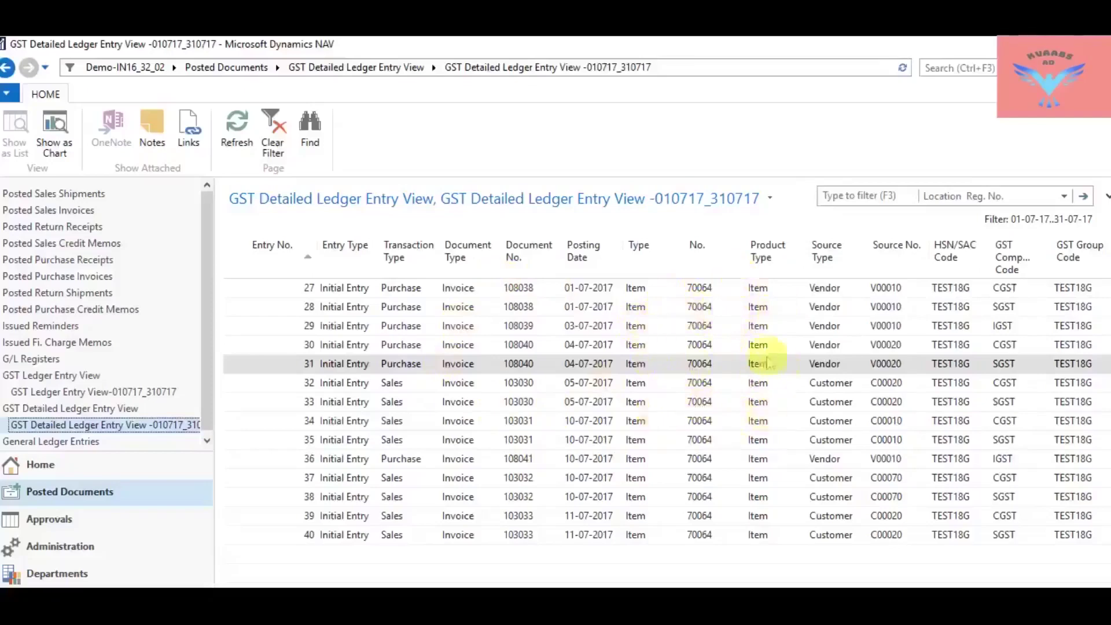
Step: Examine the July entries across the GST component, rate, jurisdiction, amount, paid status and registration number columns
{"action": "left_click", "coordinate": [800, 330]}
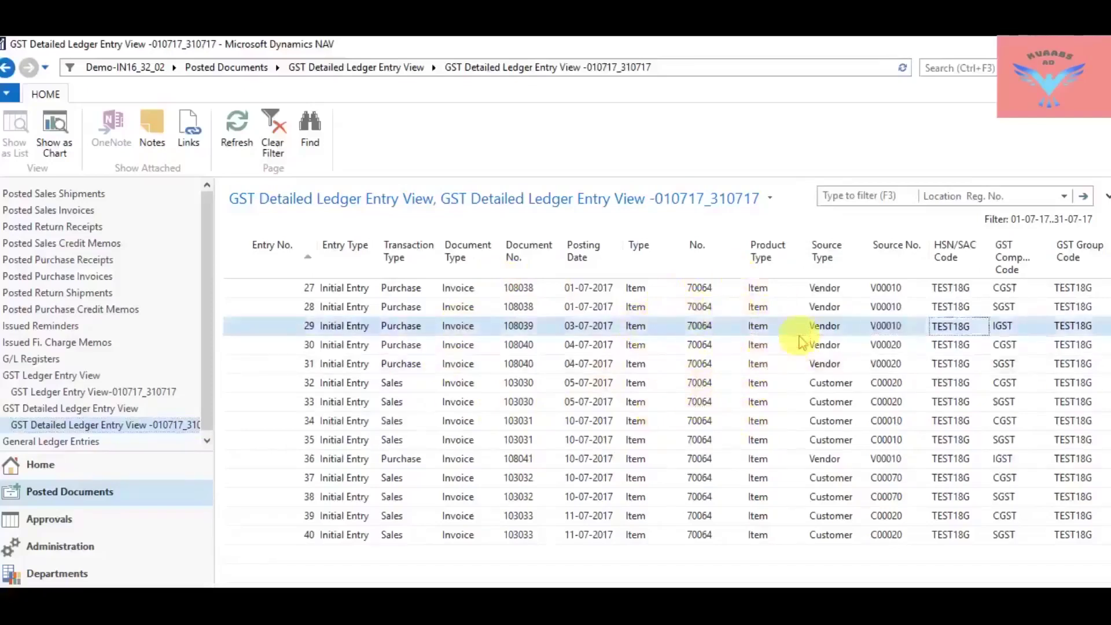
{"action": "key", "text": "Right"}
{"action": "key", "text": "Right"}
{"action": "key", "text": "Right"}
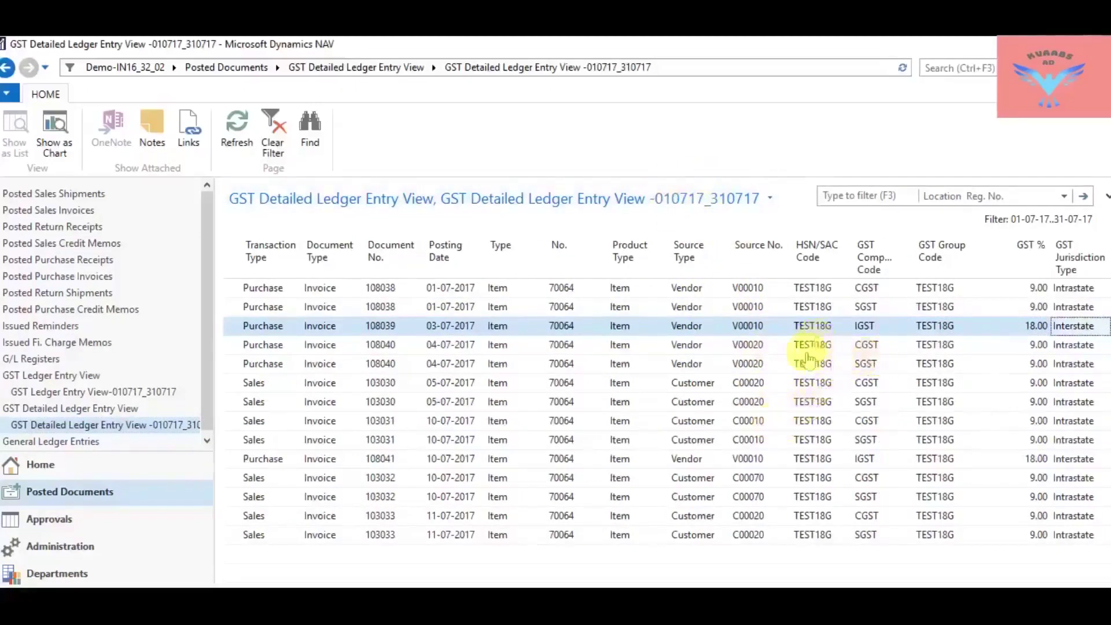
{"action": "left_click", "coordinate": [720, 389]}
{"action": "key", "text": "Right"}
{"action": "key", "text": "Right"}
{"action": "key", "text": "Right"}
{"action": "key", "text": "Right"}
{"action": "key", "text": "Right"}
{"action": "key", "text": "Right"}
{"action": "key", "text": "Right"}
{"action": "key", "text": "Right"}
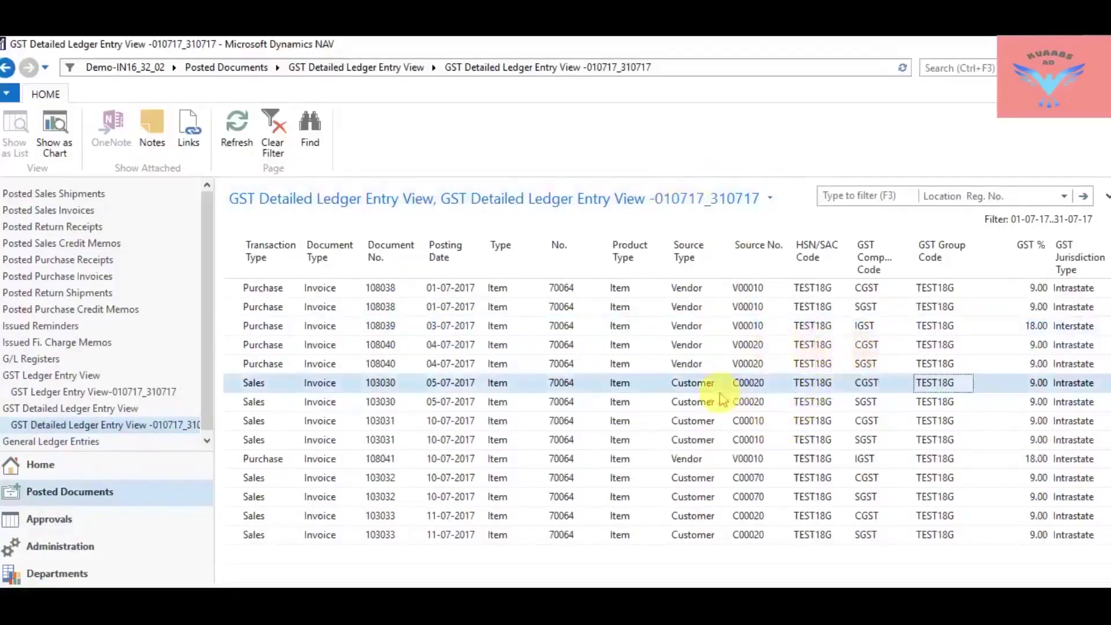
{"action": "key", "text": "Right"}
{"action": "key", "text": "Right"}
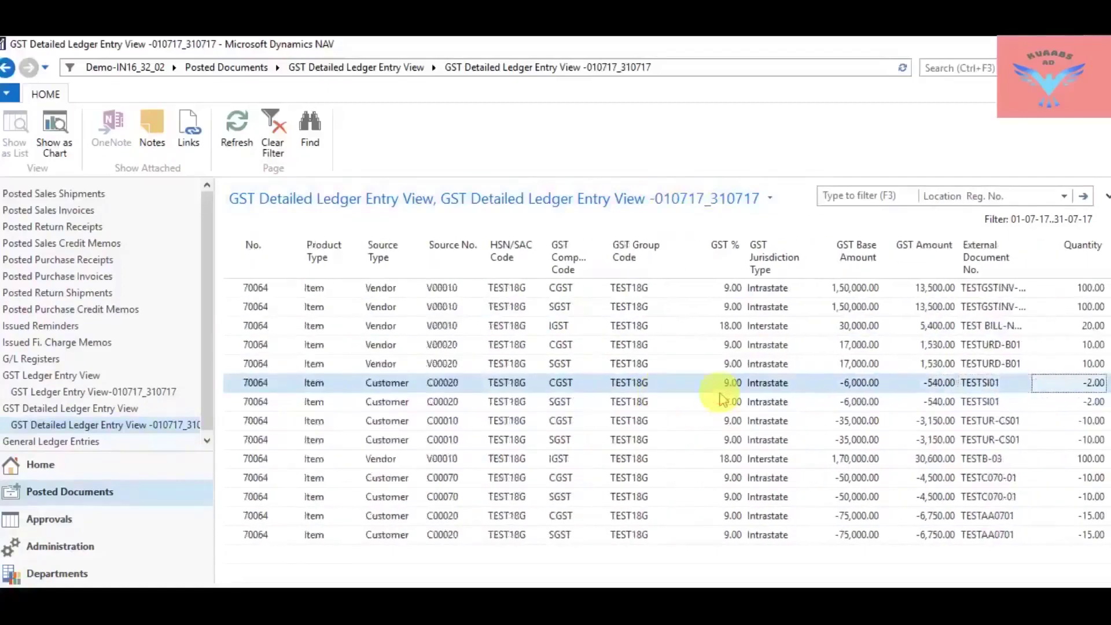
{"action": "key", "text": "Right"}
{"action": "key", "text": "Right"}
{"action": "key", "text": "Right"}
{"action": "key", "text": "Right"}
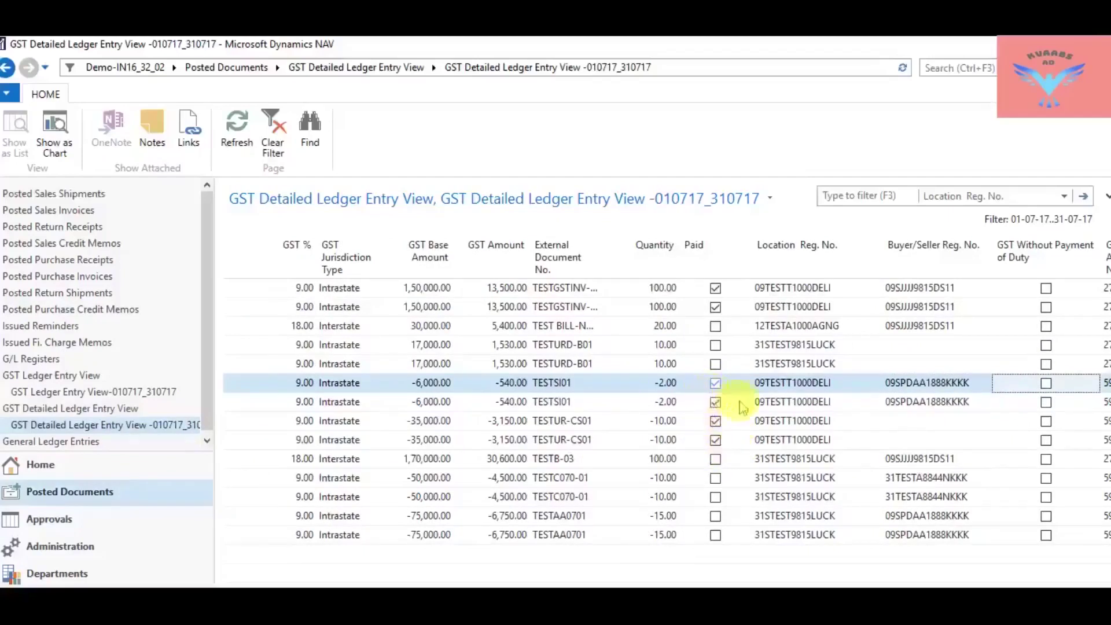
Step: Compare the location registration numbers of the TESTSI01 and TESTB-03 entries
{"action": "left_click", "coordinate": [783, 387]}
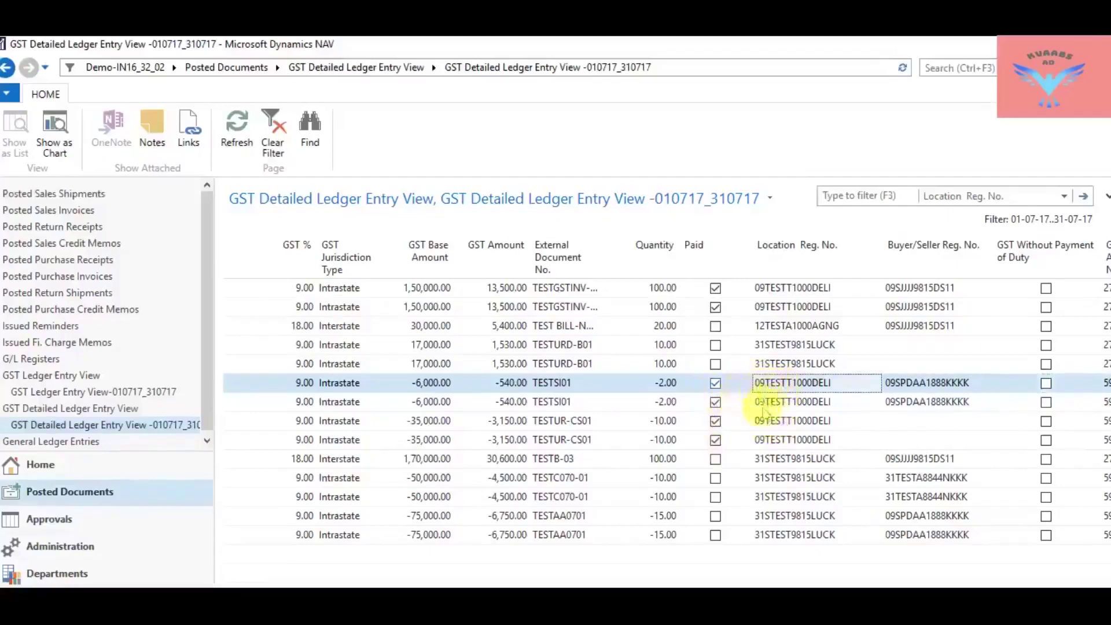
{"action": "left_click", "coordinate": [769, 466]}
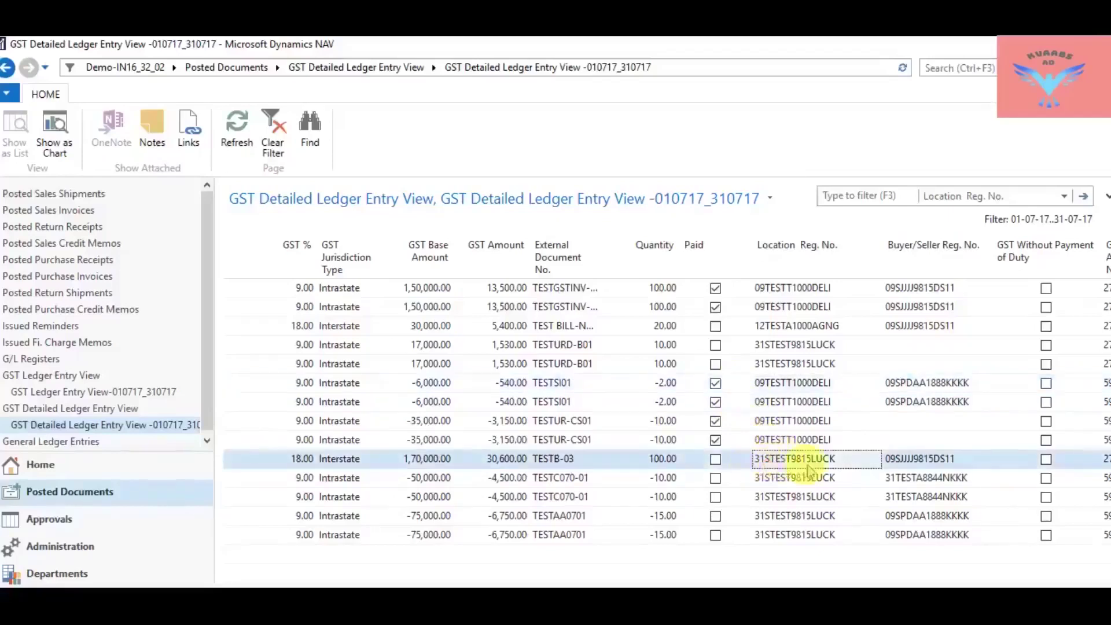
{"action": "right_click", "coordinate": [768, 463]}
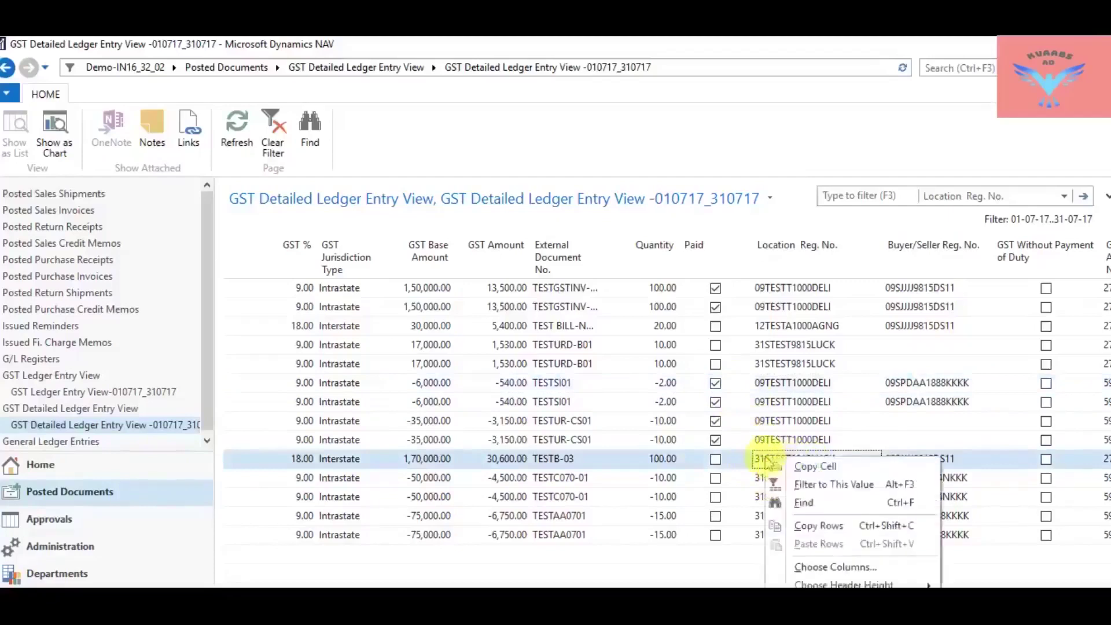
Step: Search for "gst sett" and open the GST Settlement task
{"action": "left_click", "coordinate": [938, 69]}
{"action": "type", "text": "gst"}
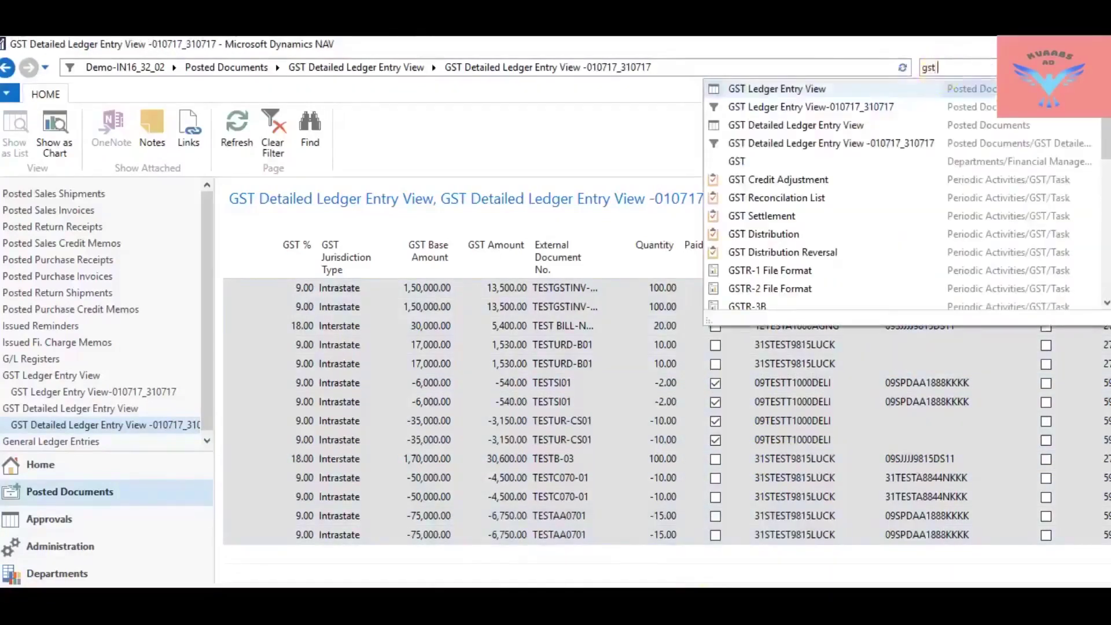
{"action": "type", "text": " sett"}
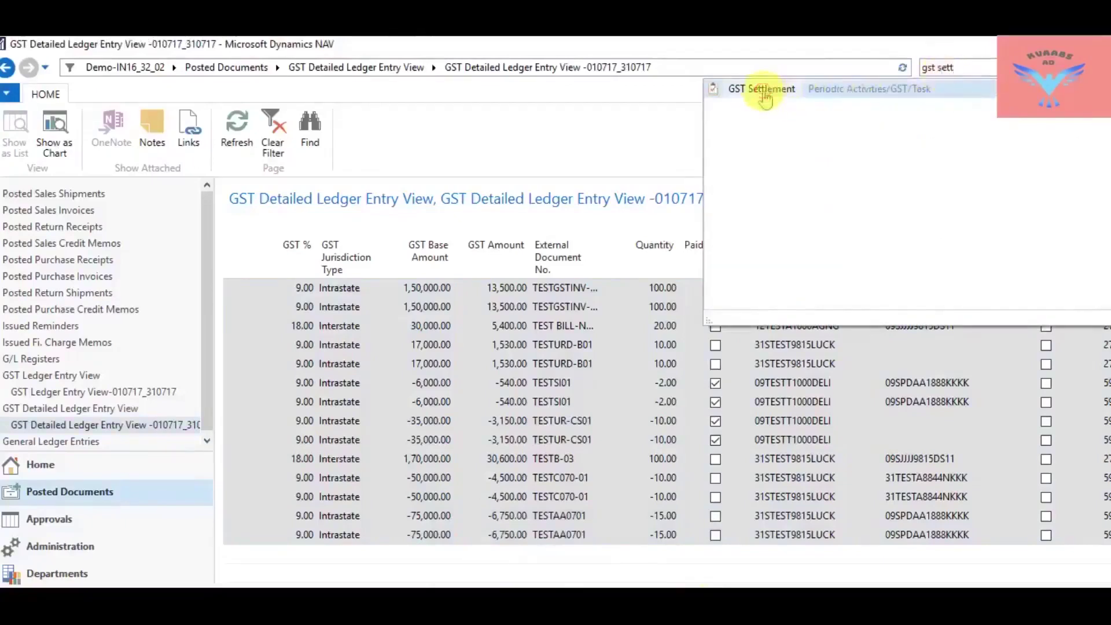
{"action": "left_click", "coordinate": [765, 94]}
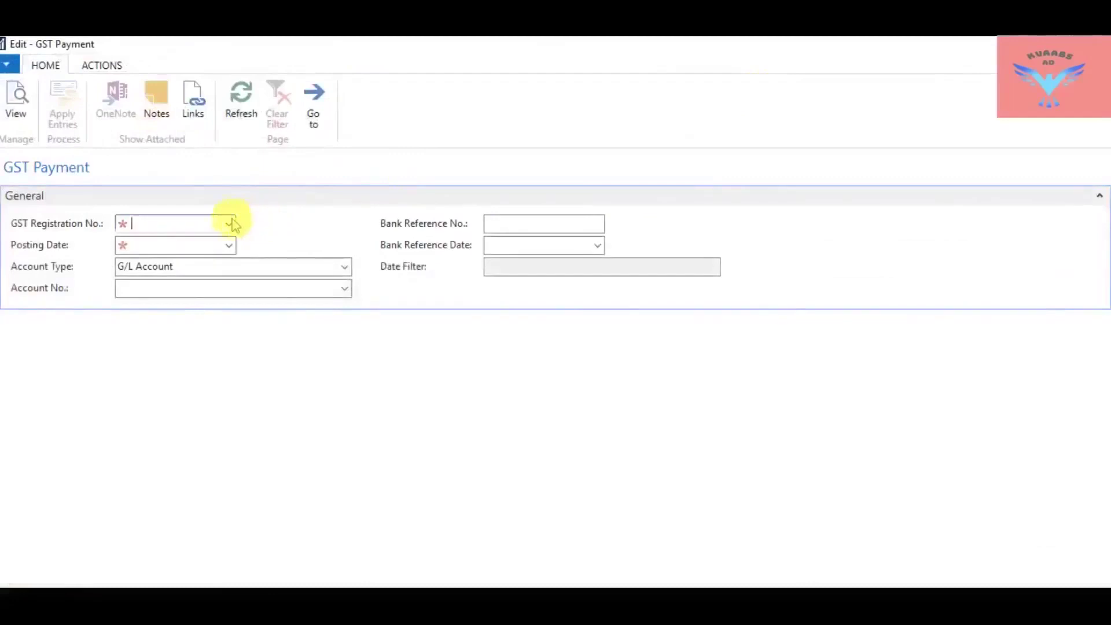
Step: Choose the registration described as Test GST Reg Lucknow for the GST payment's GST Registration No
{"action": "left_click", "coordinate": [230, 222]}
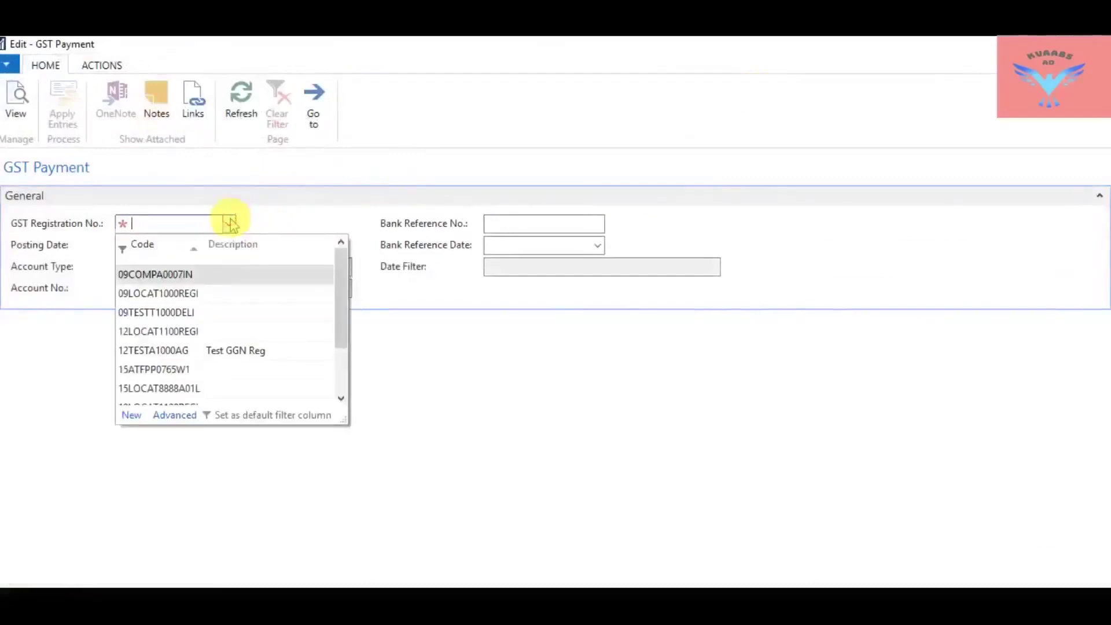
{"action": "key", "text": "Down"}
{"action": "key", "text": "Down"}
{"action": "key", "text": "Down"}
{"action": "key", "text": "Down"}
{"action": "key", "text": "Down"}
{"action": "key", "text": "Down"}
{"action": "key", "text": "Down"}
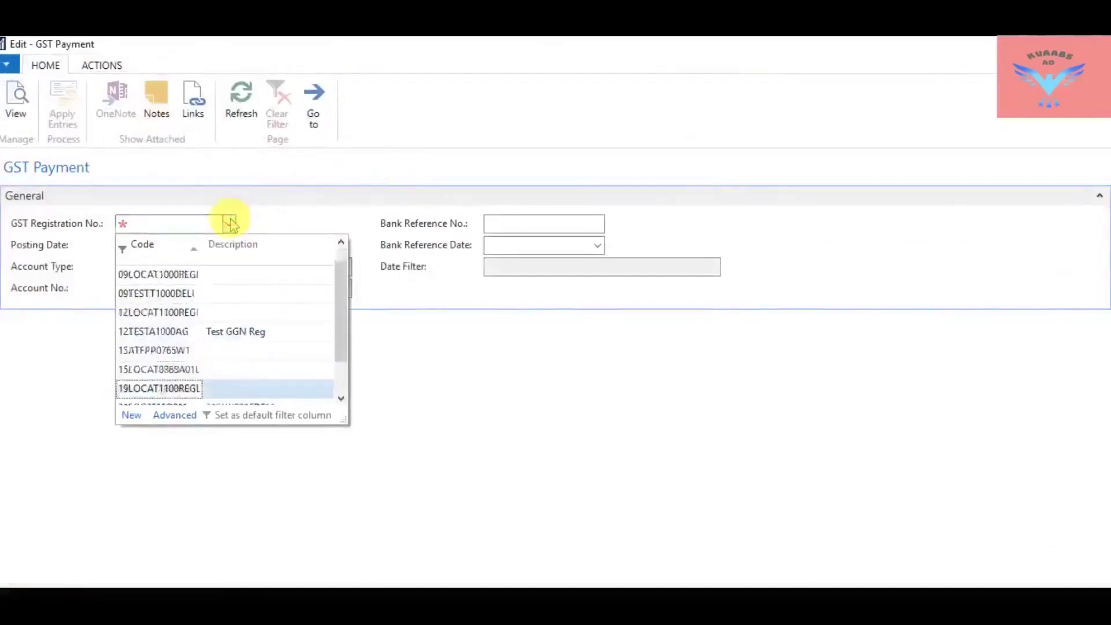
{"action": "key", "text": "Down"}
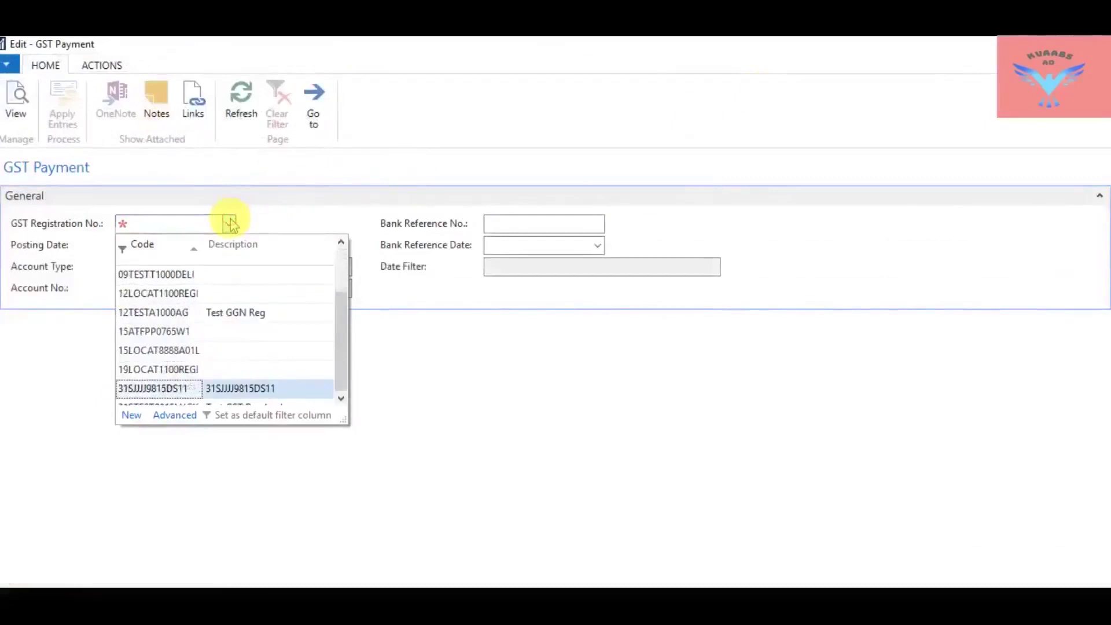
{"action": "key", "text": "Down"}
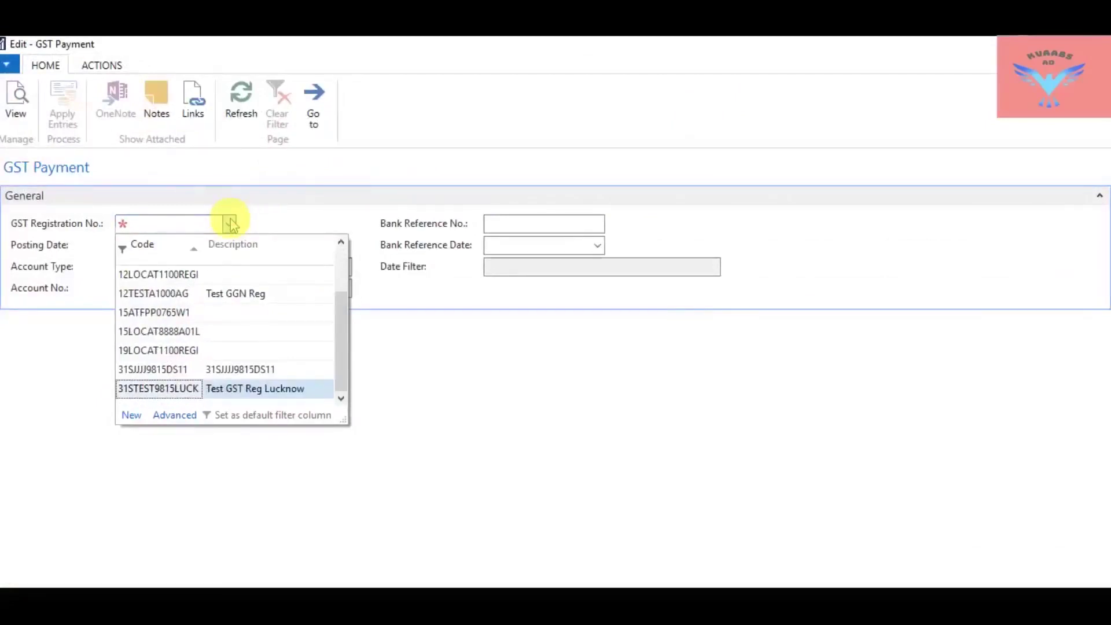
{"action": "key", "text": "Up"}
{"action": "key", "text": "Down"}
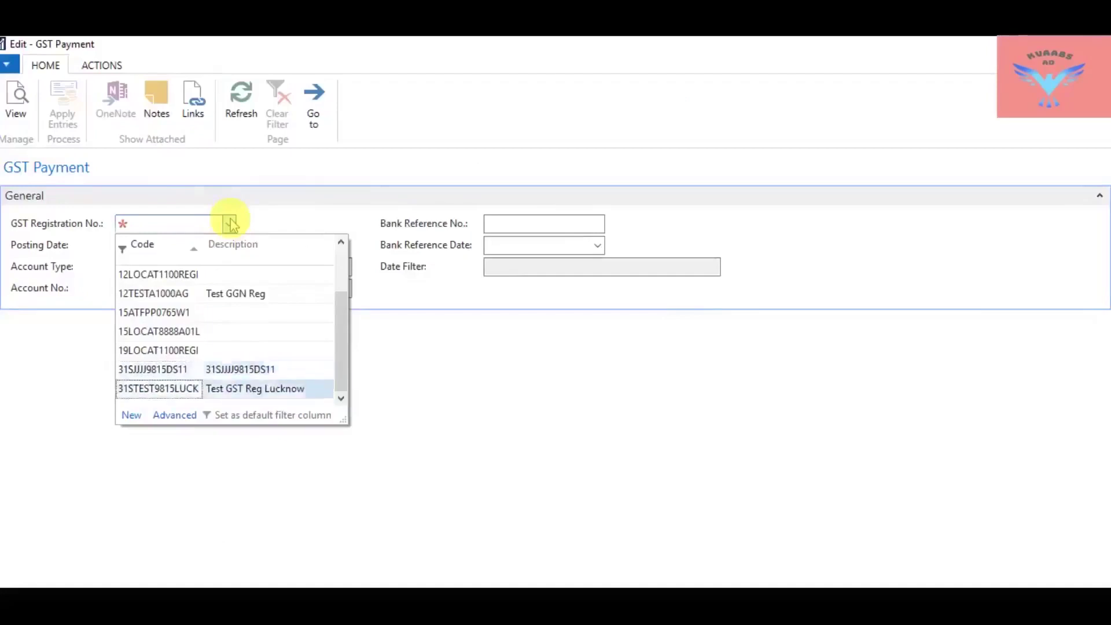
{"action": "key", "text": "Return"}
{"action": "key", "text": "Tab"}
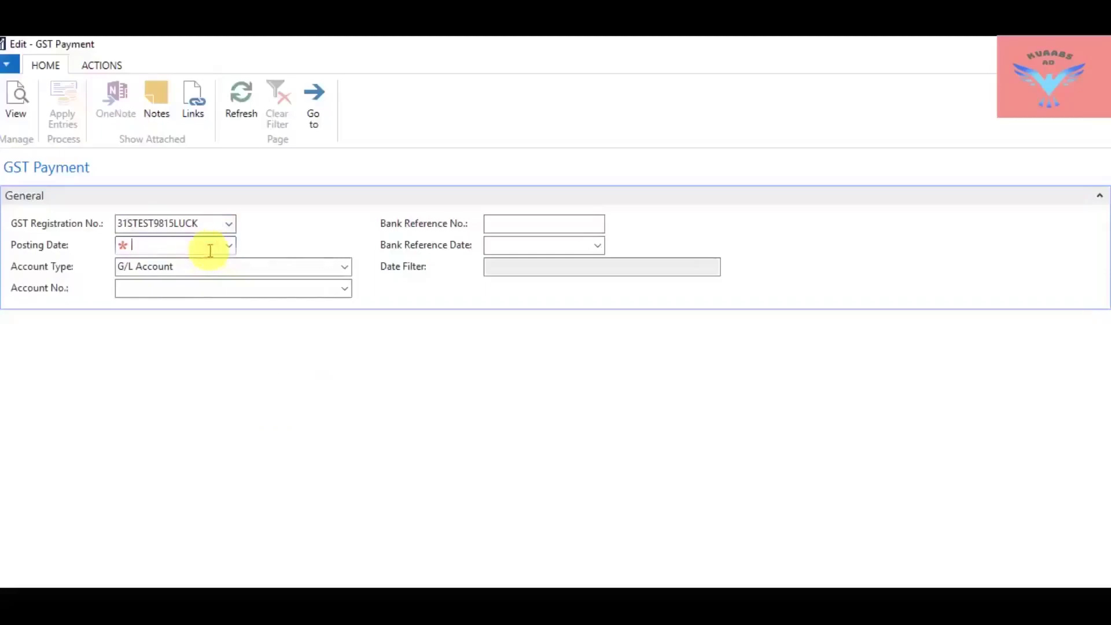
Step: Set the GST payment's posting date to 05-08-2017 and its account type to Bank Account
{"action": "type", "text": "5-8"}
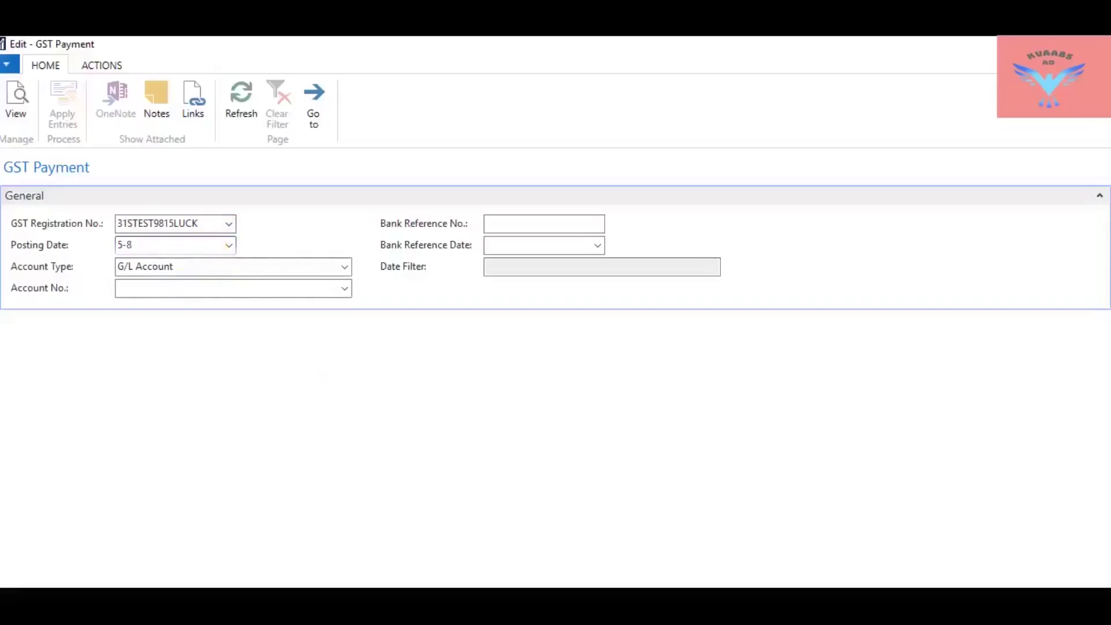
{"action": "key", "text": "Tab"}
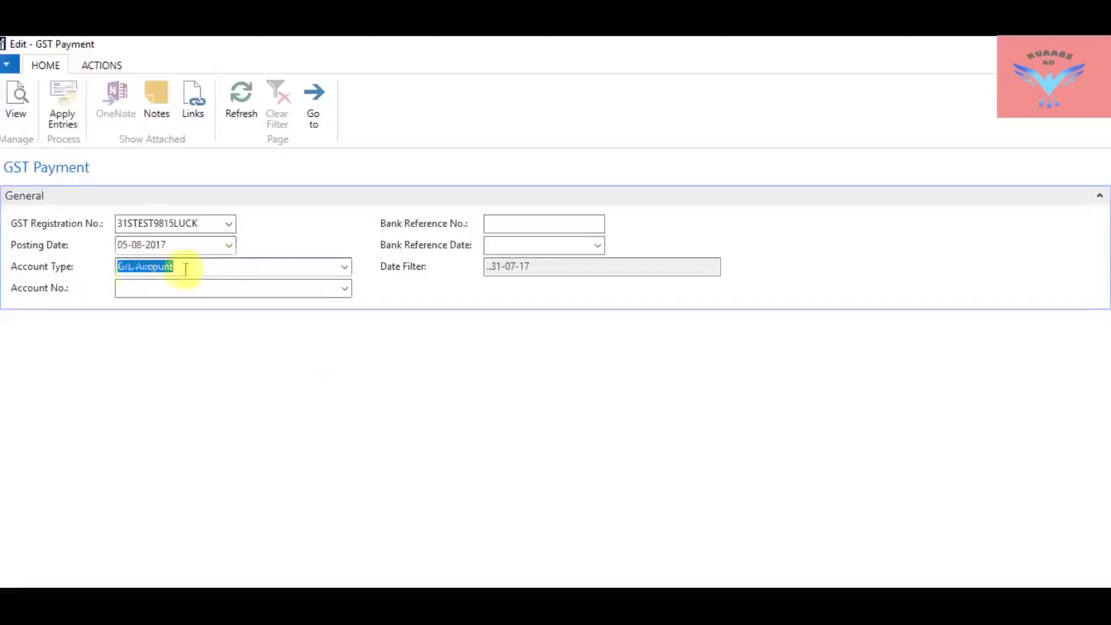
{"action": "left_click", "coordinate": [345, 266]}
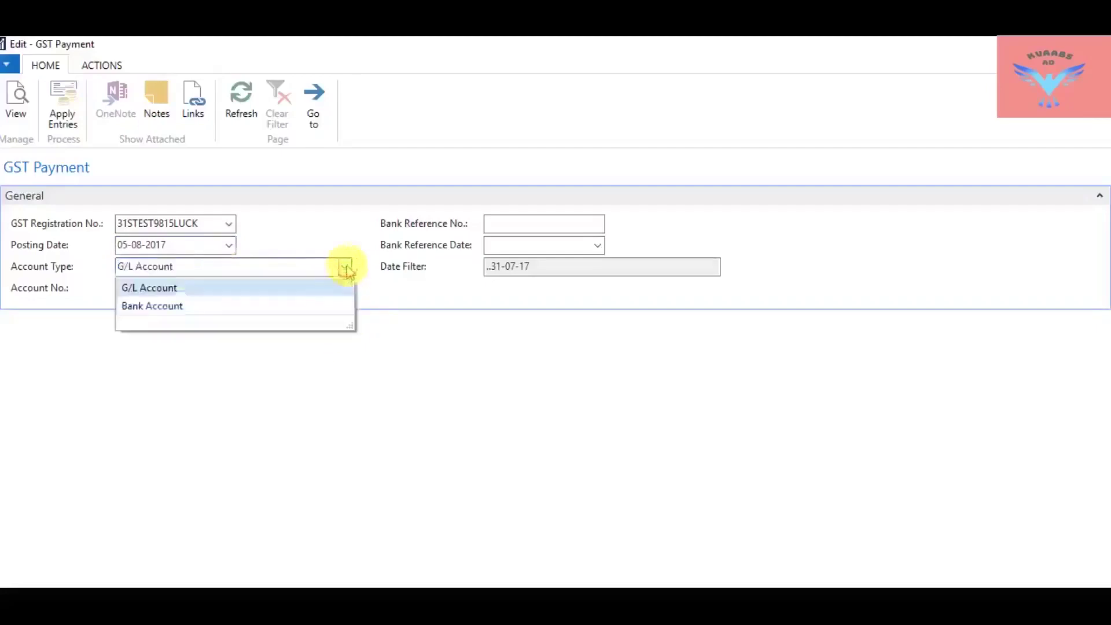
{"action": "left_click", "coordinate": [137, 306]}
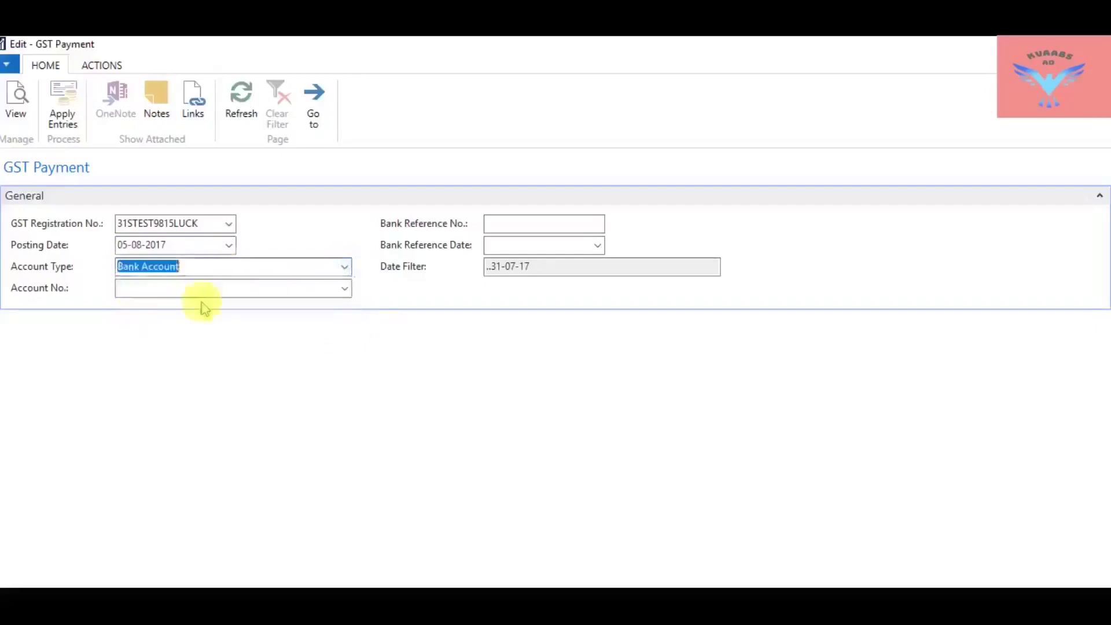
Step: Choose Giro Bank (GIRO) as the account for the GST payment
{"action": "left_click", "coordinate": [347, 290]}
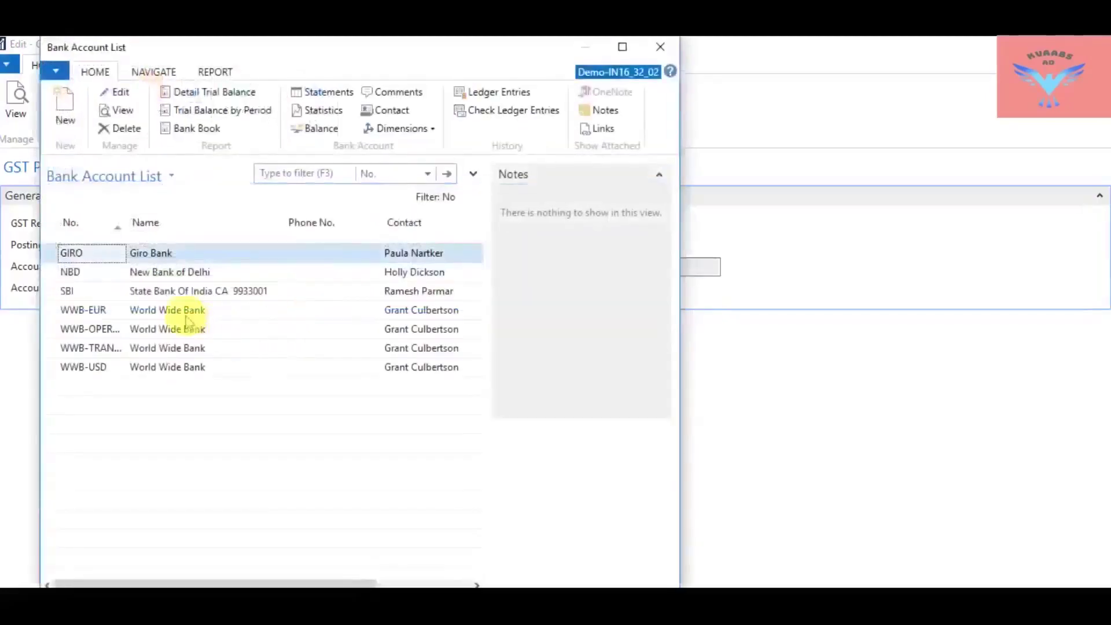
{"action": "left_click", "coordinate": [130, 275]}
{"action": "key", "text": "Up"}
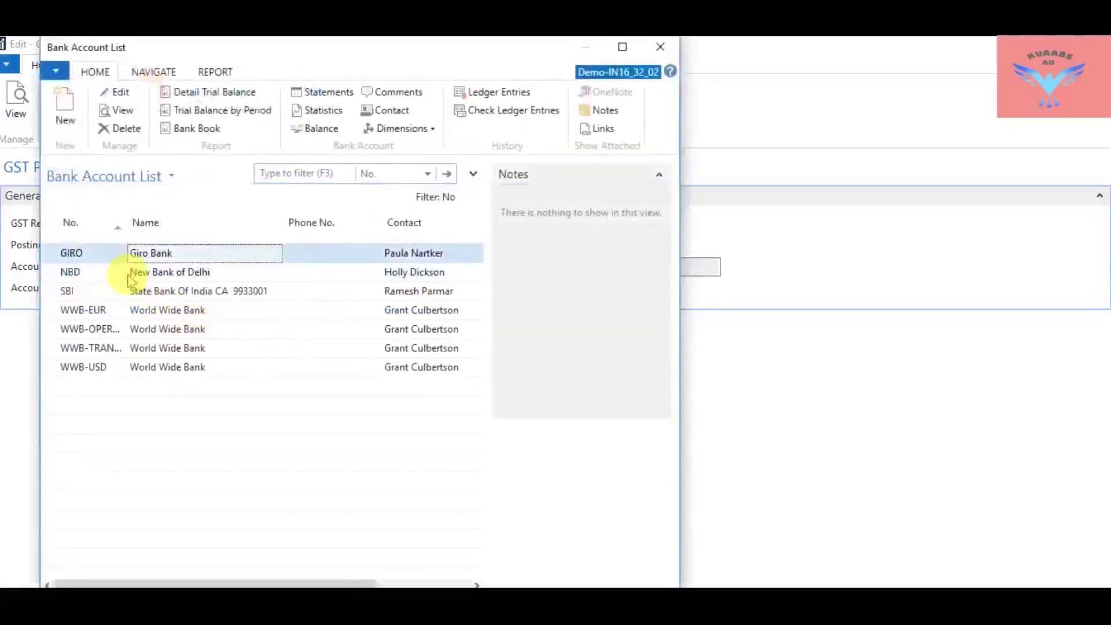
{"action": "key", "text": "Down"}
{"action": "key", "text": "Up"}
{"action": "key", "text": "Return"}
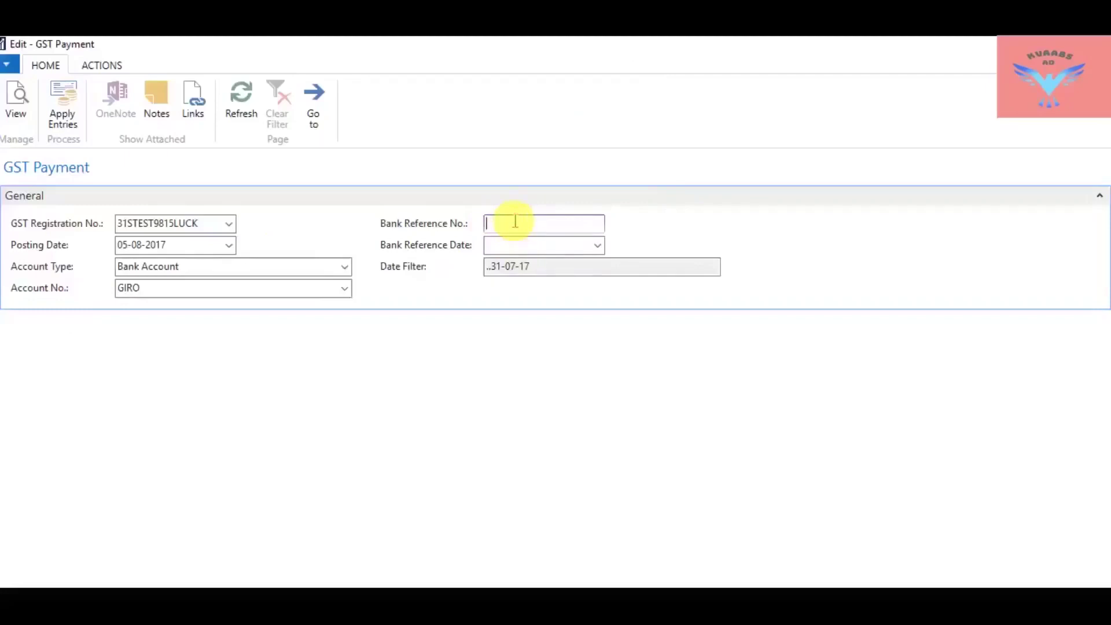
Step: Enter TBNKREF001 as the bank reference number and 05-08-2017 as the bank reference date
{"action": "type", "text": "TBnkref001"}
{"action": "key", "text": "Tab"}
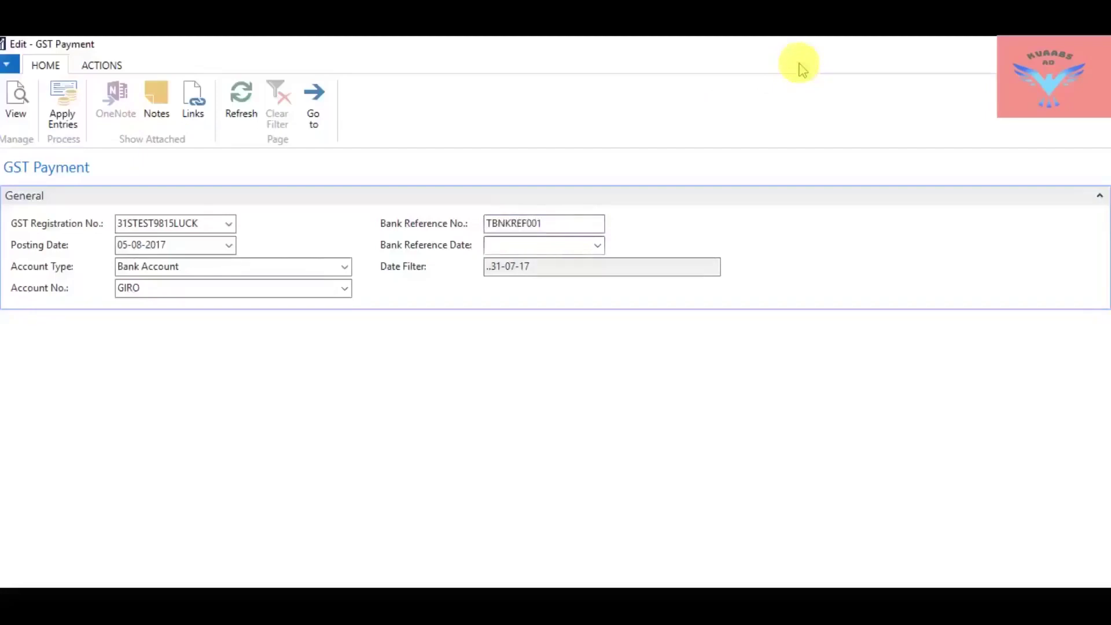
{"action": "type", "text": "050817"}
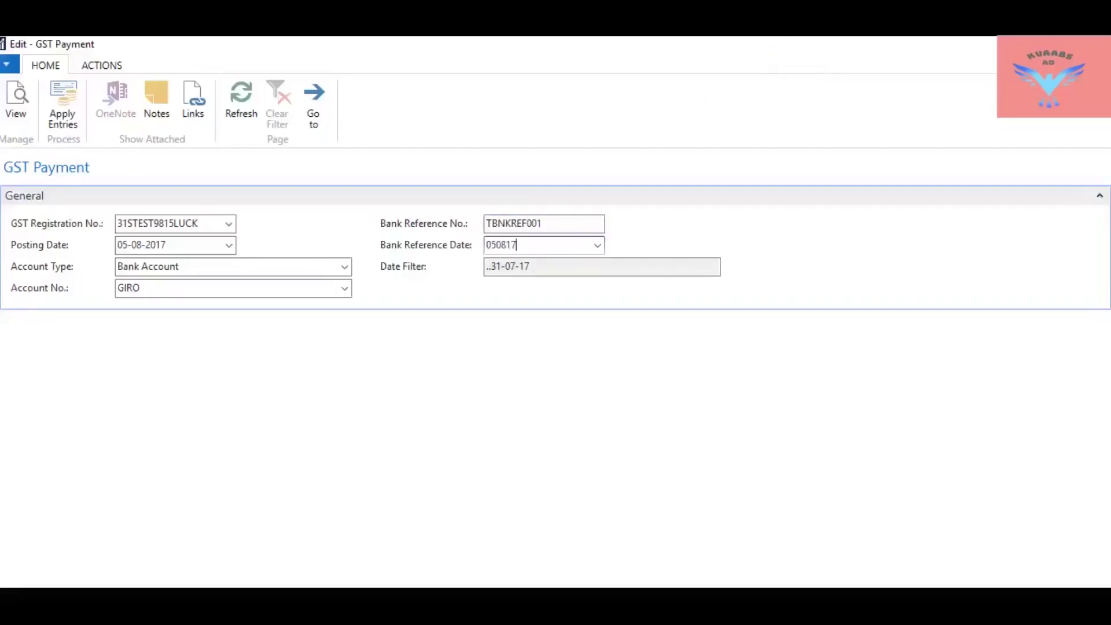
{"action": "key", "text": "Tab"}
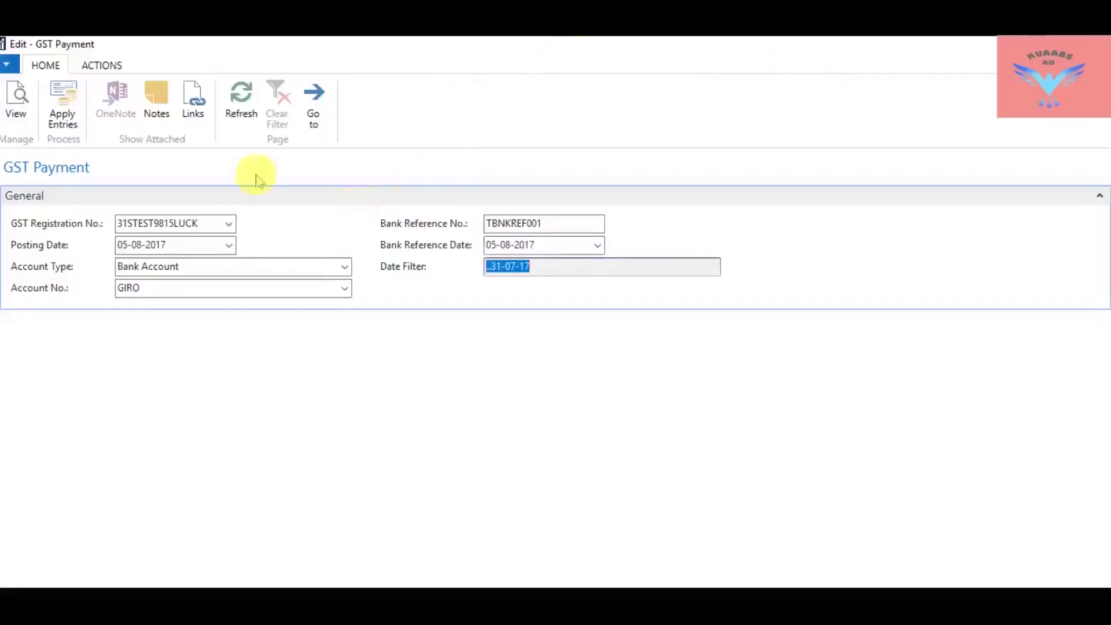
Step: Apply the entries for the GST payment and review the liability, credit and payment columns of the Pay GST lines
{"action": "left_click", "coordinate": [62, 120]}
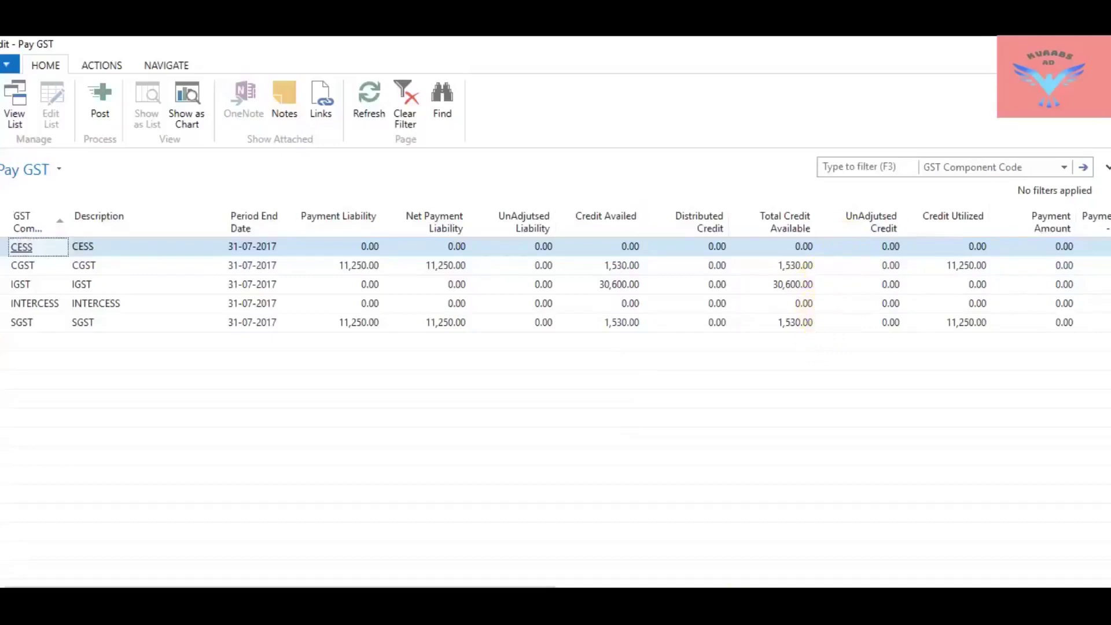
{"action": "left_click", "coordinate": [736, 586]}
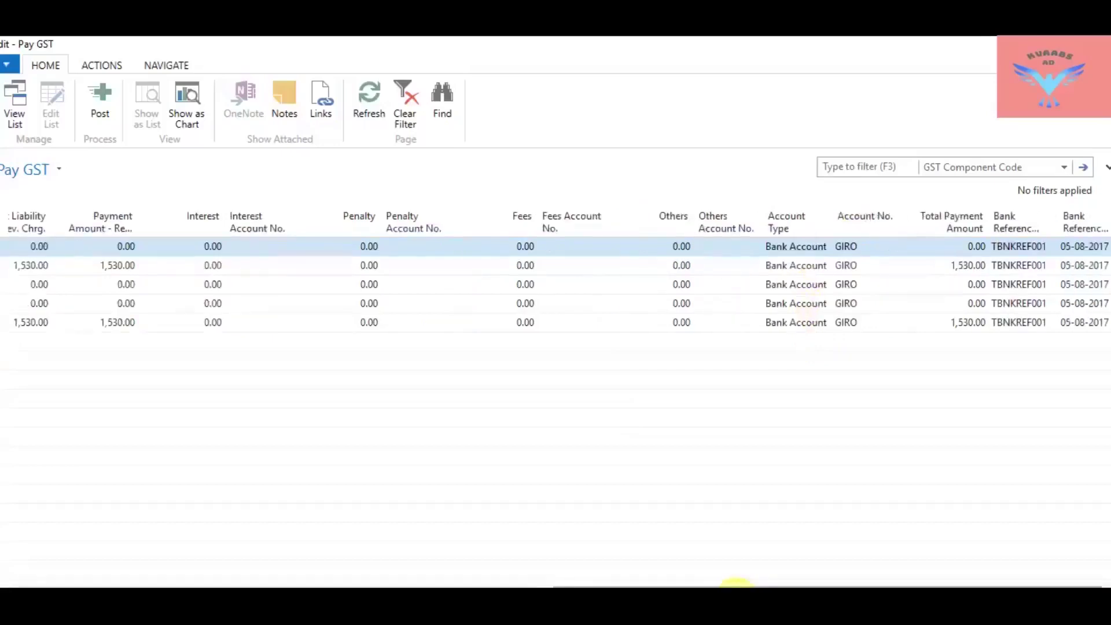
{"action": "left_click_drag", "start_coordinate": [736, 585], "coordinate": [87, 580]}
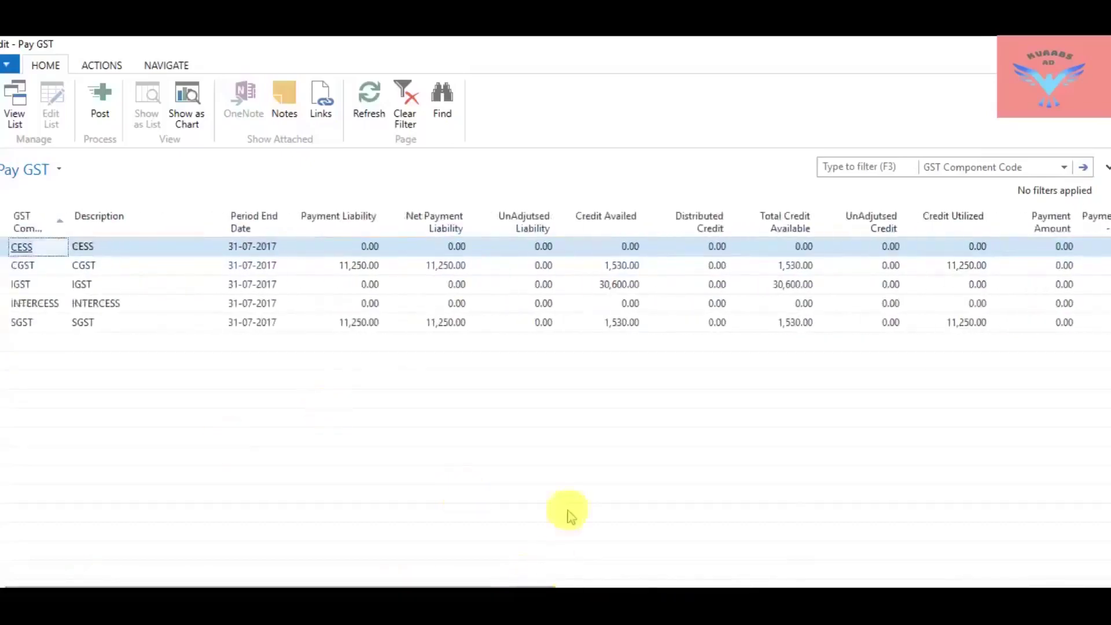
Step: Switch to the Study-GST 2018 workbook in Excel and examine the Lucknow ledger entries across their columns, ending at Entry No
{"action": "key", "text": "alt+Tab"}
{"action": "left_click", "coordinate": [240, 128]}
{"action": "key", "text": "Left"}
{"action": "key", "text": "Left"}
{"action": "key", "text": "Left"}
{"action": "key", "text": "Left"}
{"action": "key", "text": "Left"}
{"action": "key", "text": "Left"}
{"action": "key", "text": "Left"}
{"action": "key", "text": "Left"}
{"action": "key", "text": "Left"}
{"action": "key", "text": "Left"}
{"action": "key", "text": "Left"}
{"action": "key", "text": "Left"}
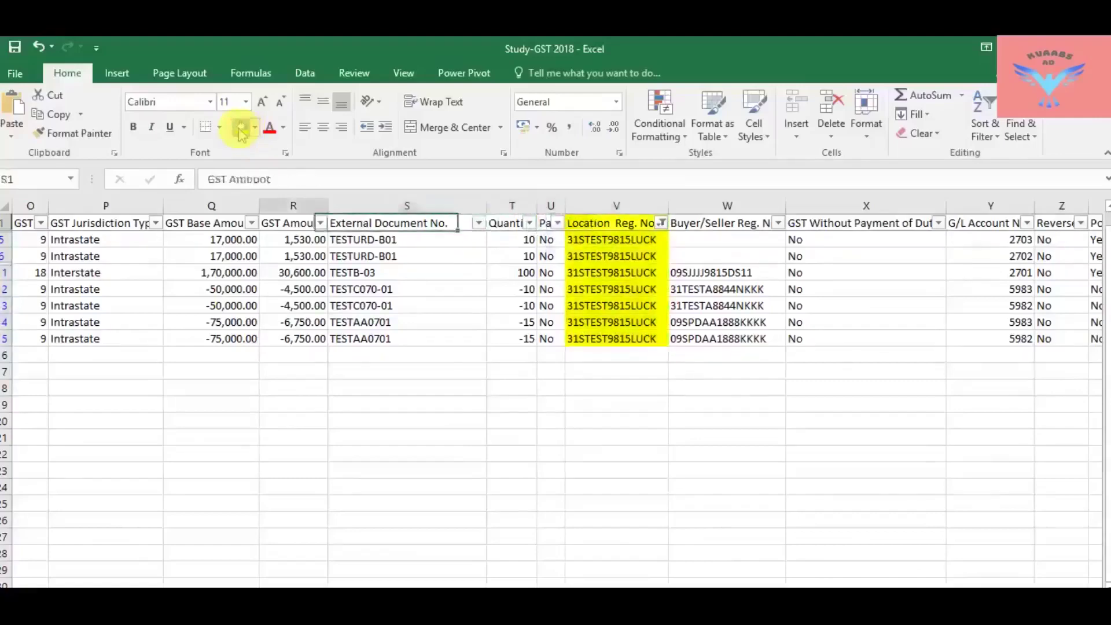
{"action": "key", "text": "Left"}
{"action": "key", "text": "Left"}
{"action": "key", "text": "Left"}
{"action": "key", "text": "Left"}
{"action": "key", "text": "Left"}
{"action": "key", "text": "Left"}
{"action": "key", "text": "Left"}
{"action": "key", "text": "Left"}
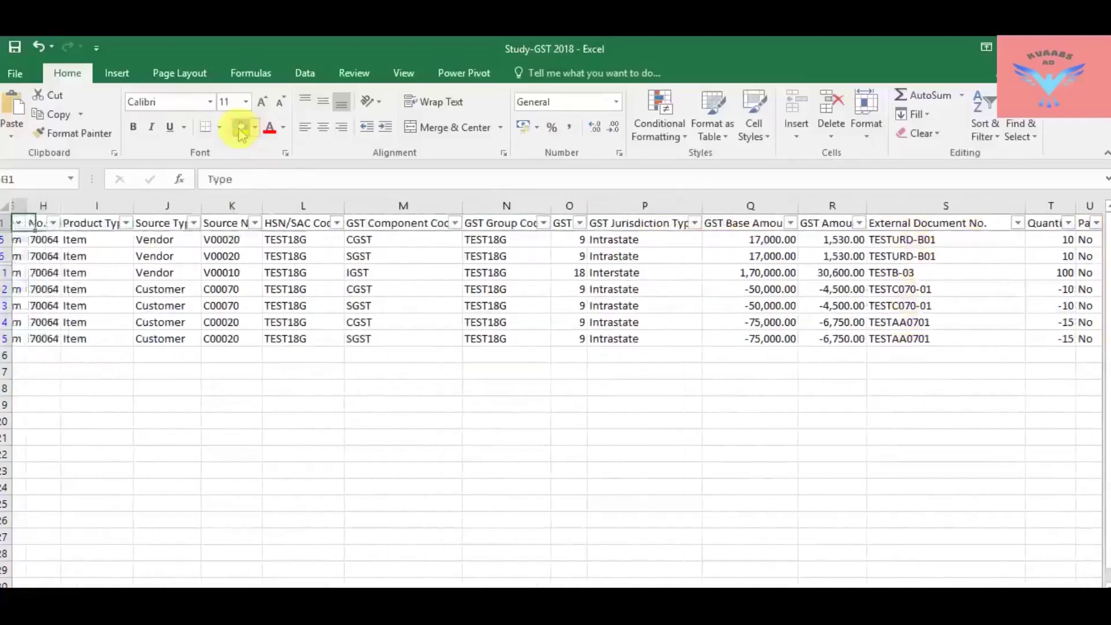
{"action": "key", "text": "Left"}
{"action": "key", "text": "Right"}
{"action": "key", "text": "Right"}
{"action": "key", "text": "Right"}
{"action": "key", "text": "Right"}
{"action": "key", "text": "Right"}
{"action": "key", "text": "Right"}
{"action": "key", "text": "Right"}
{"action": "key", "text": "Right"}
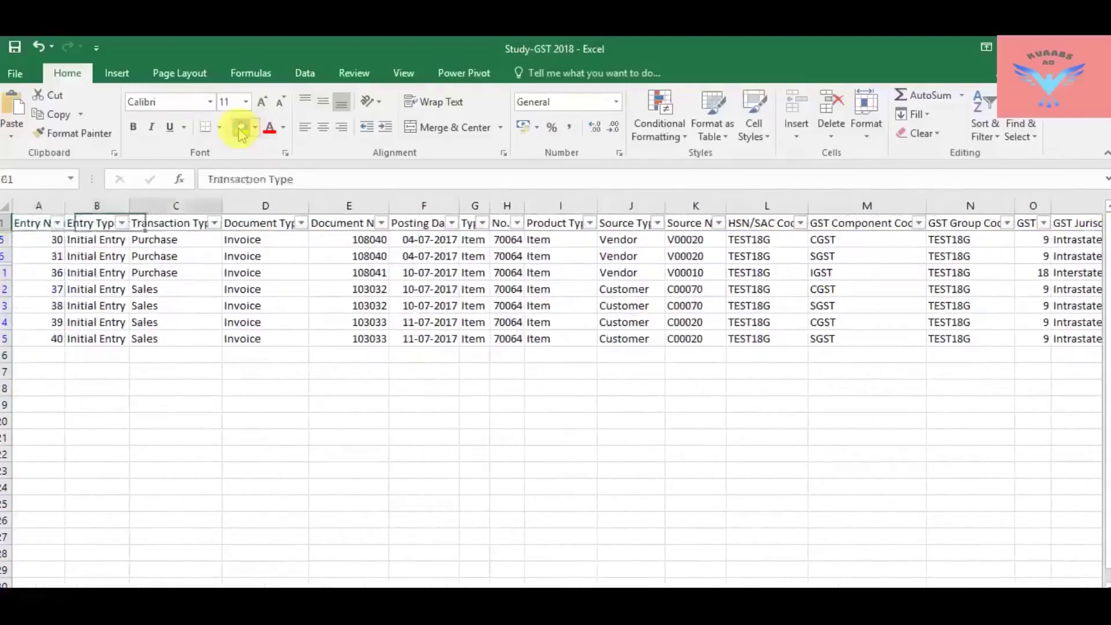
{"action": "key", "text": "Right"}
{"action": "key", "text": "Right"}
{"action": "key", "text": "Left"}
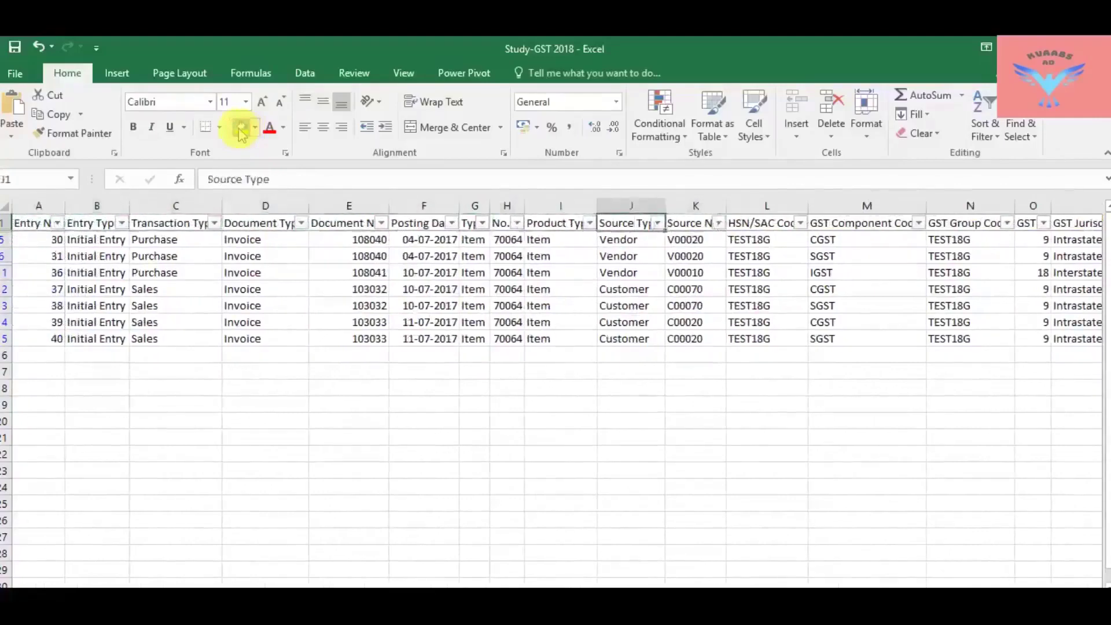
{"action": "key", "text": "Home"}
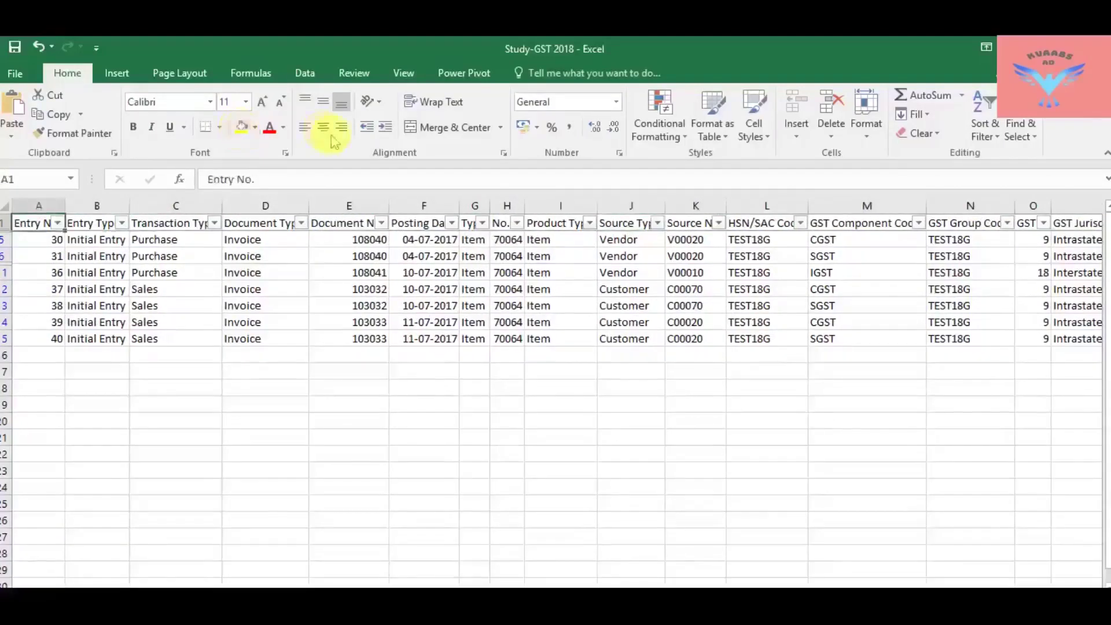
Step: Filter the Transaction Type column to show only Sales entries
{"action": "left_click", "coordinate": [214, 223]}
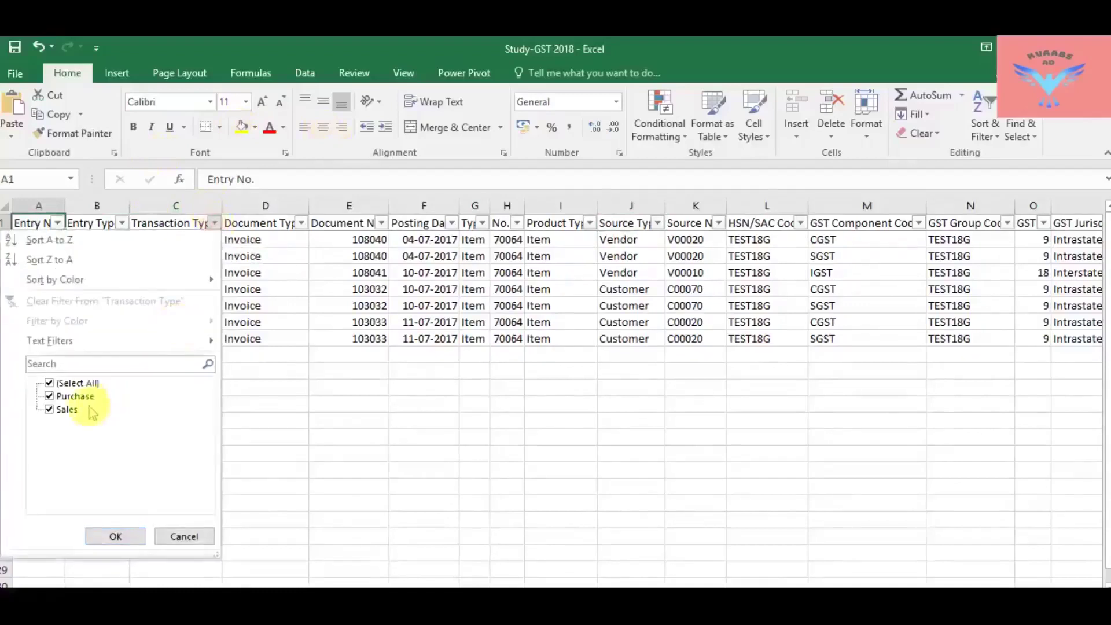
{"action": "left_click", "coordinate": [72, 397]}
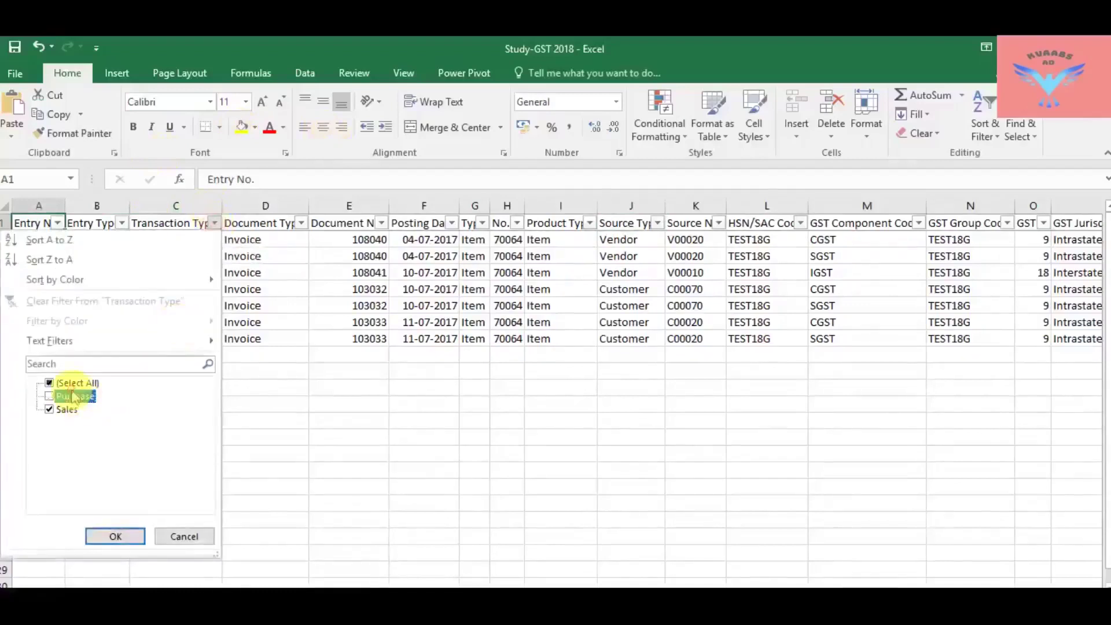
{"action": "left_click", "coordinate": [113, 535]}
Step: Examine the sales entries across the columns from Entry Type to GST Exempted Goods
{"action": "key", "text": "Right"}
{"action": "key", "text": "Right"}
{"action": "key", "text": "Right"}
{"action": "key", "text": "Right"}
{"action": "key", "text": "Right"}
{"action": "key", "text": "Right"}
{"action": "key", "text": "Right"}
{"action": "key", "text": "Right"}
{"action": "key", "text": "Right"}
{"action": "key", "text": "Right"}
{"action": "key", "text": "Right"}
{"action": "key", "text": "Right"}
{"action": "key", "text": "Right"}
{"action": "key", "text": "Right"}
{"action": "key", "text": "Right"}
{"action": "key", "text": "Right"}
{"action": "key", "text": "Right"}
{"action": "key", "text": "Right"}
{"action": "key", "text": "Right"}
{"action": "key", "text": "Right"}
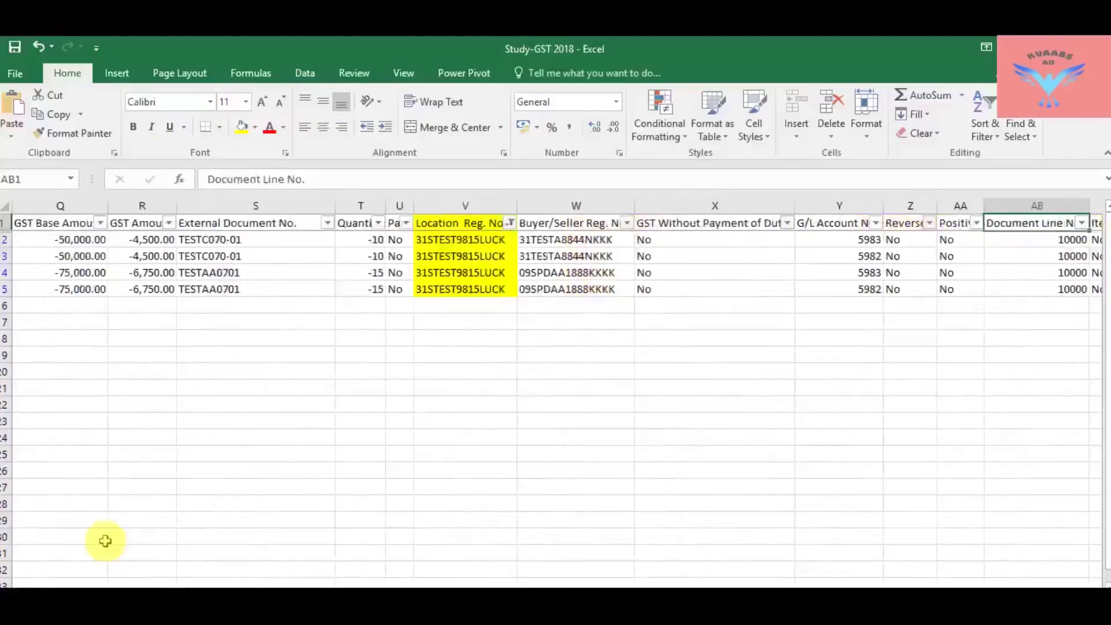
{"action": "key", "text": "Left"}
{"action": "key", "text": "Right"}
{"action": "key", "text": "Right"}
{"action": "key", "text": "Right"}
{"action": "key", "text": "Right"}
{"action": "key", "text": "Right"}
{"action": "key", "text": "Right"}
{"action": "key", "text": "Right"}
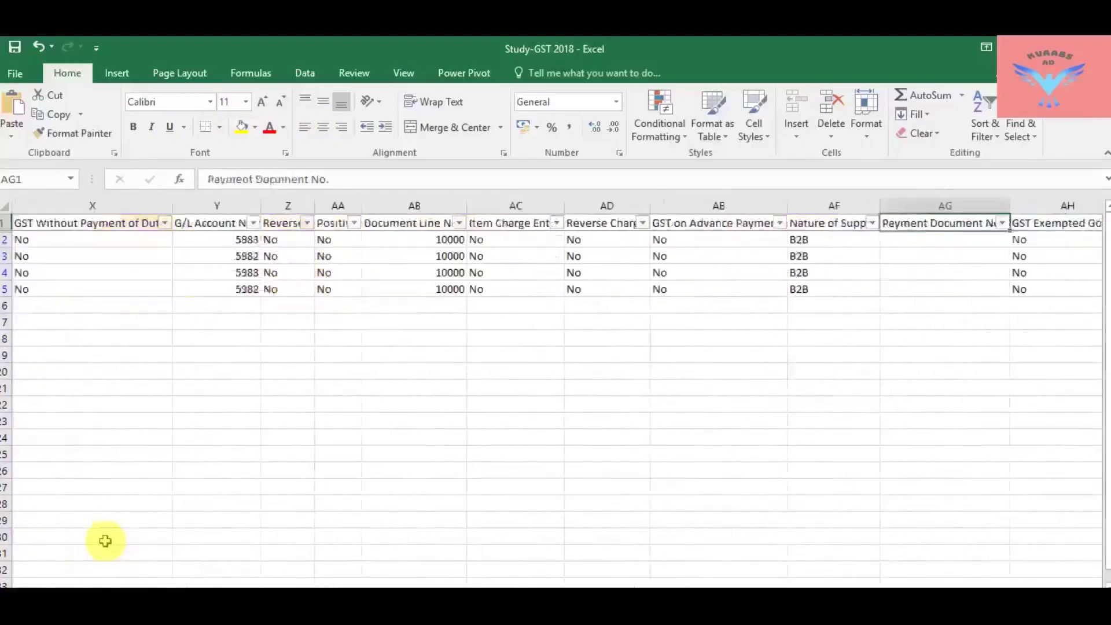
Step: Search the worksheet for "gst" and step through the matches to the GST Component Code column
{"action": "key", "text": "ctrl+f"}
{"action": "type", "text": "gst"}
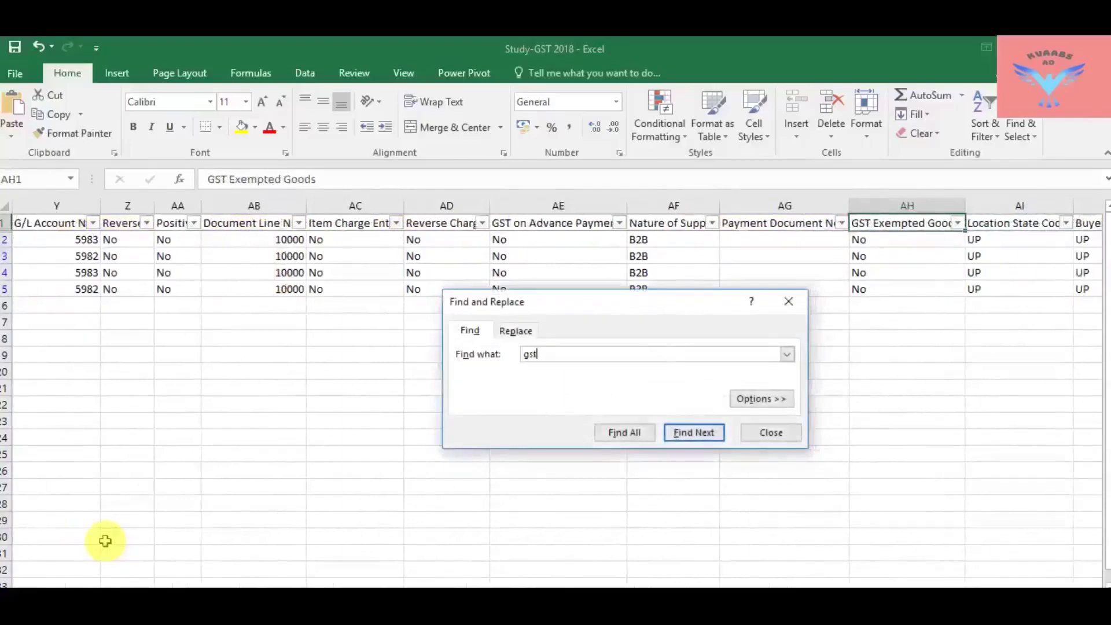
{"action": "key", "text": "Return"}
{"action": "key", "text": "Return"}
{"action": "key", "text": "Return"}
{"action": "key", "text": "Return"}
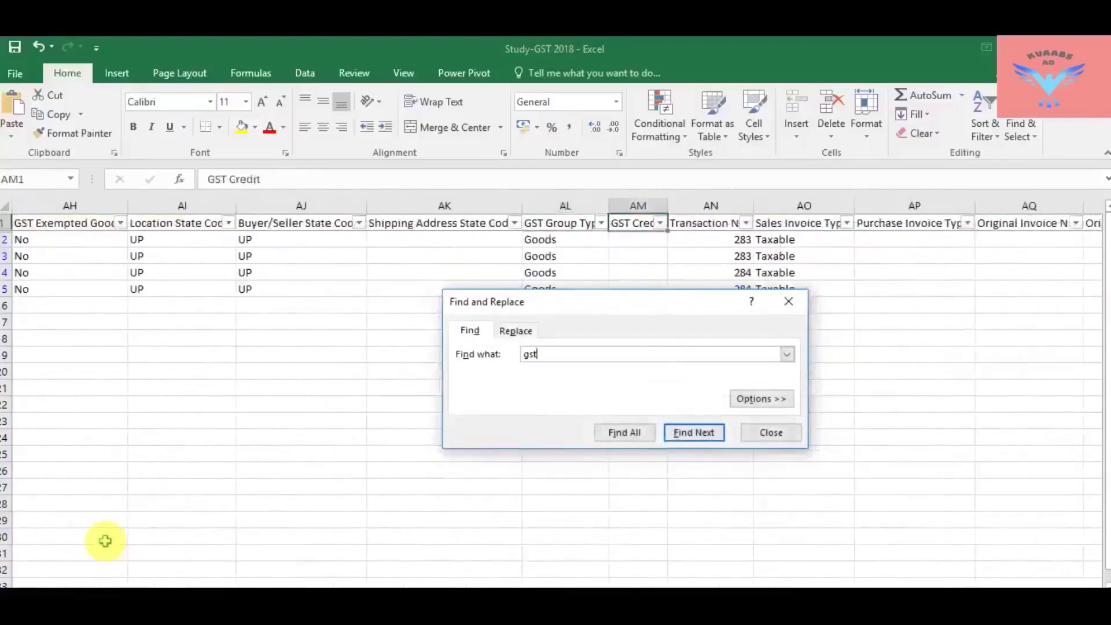
{"action": "key", "text": "Return"}
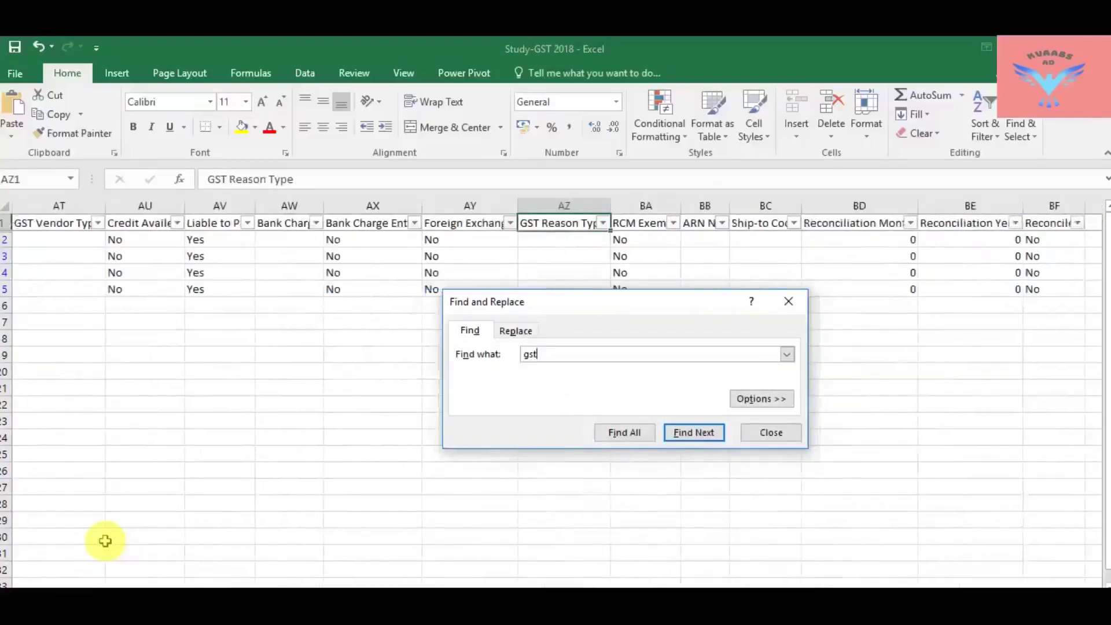
{"action": "key", "text": "Return"}
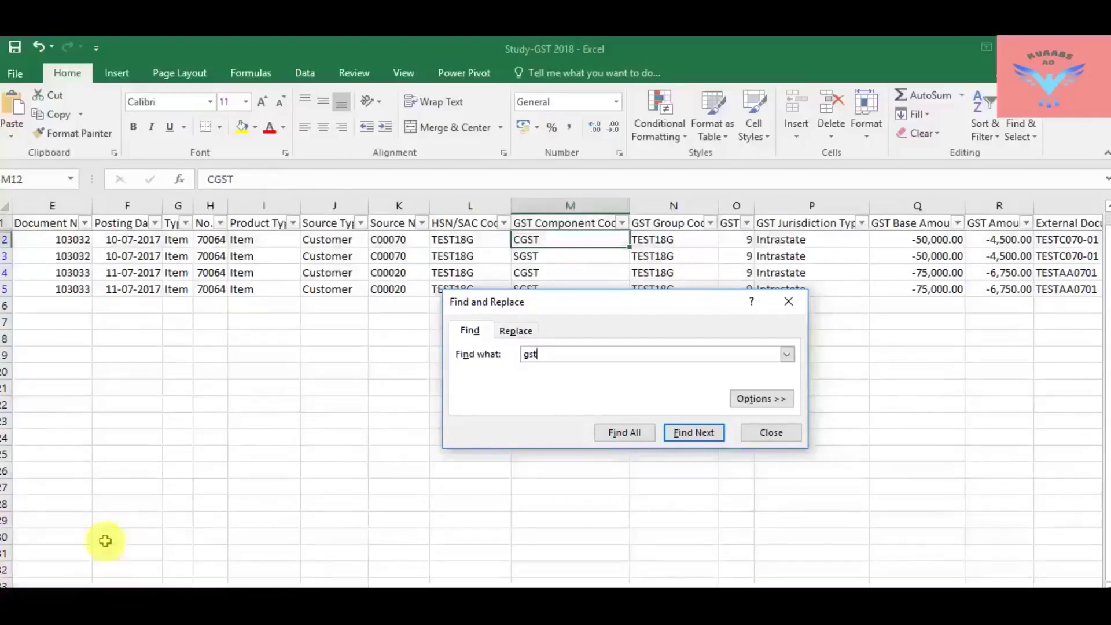
Step: Close the search and check the GST Amount values of the CGST and SGST sales entries
{"action": "key", "text": "Escape"}
{"action": "key", "text": "Right"}
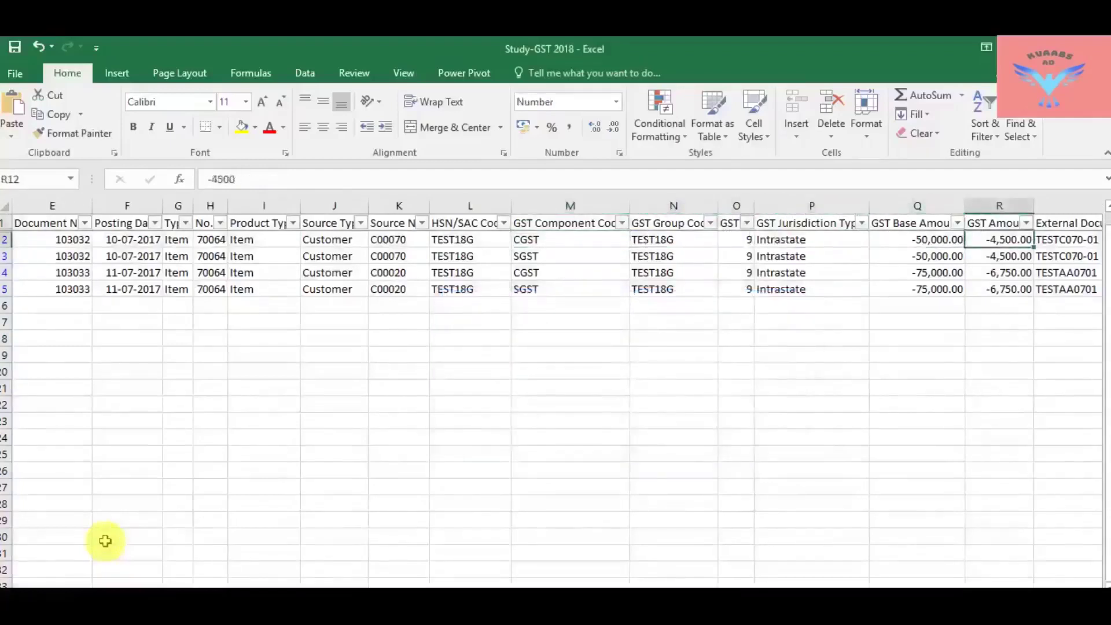
{"action": "key", "text": "shift+Down"}
{"action": "key", "text": "shift+Down"}
{"action": "key", "text": "shift+Down"}
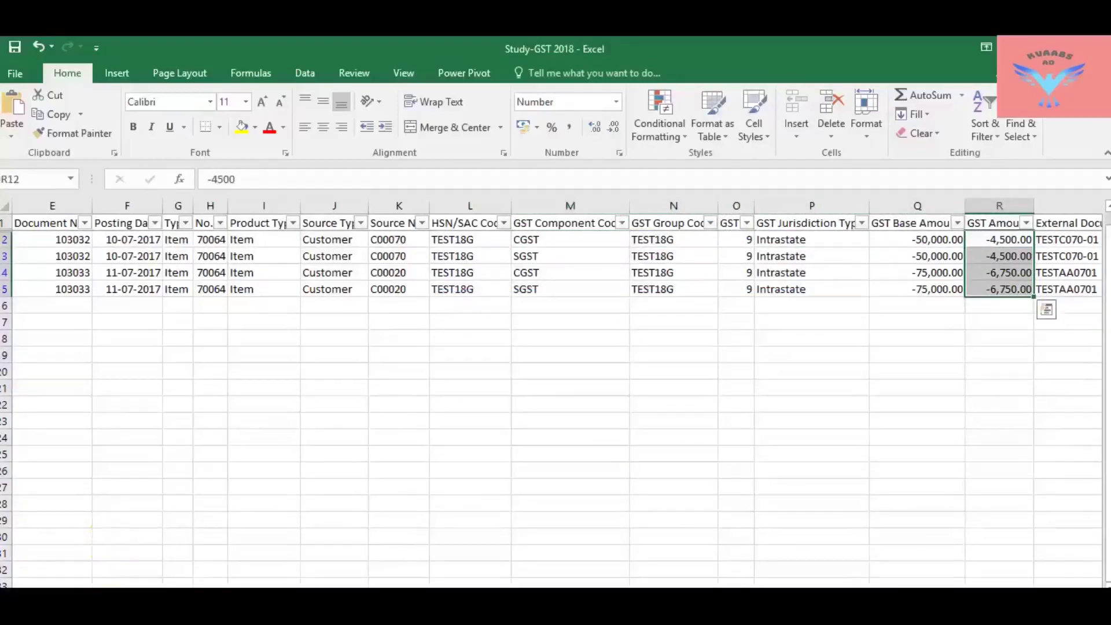
{"action": "left_click", "coordinate": [1003, 316]}
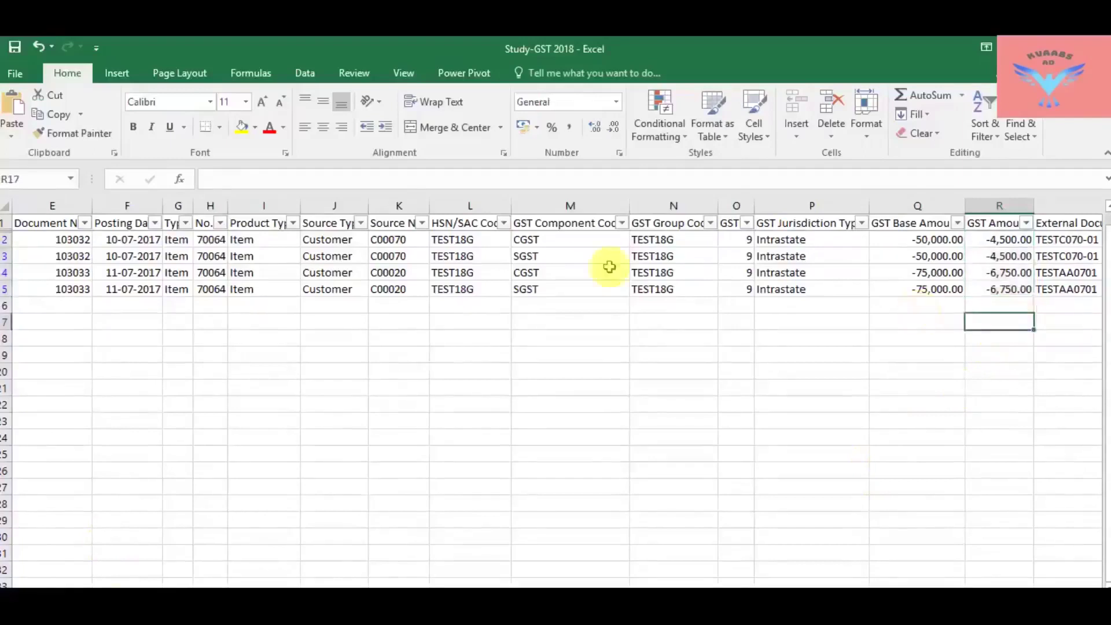
{"action": "left_click", "coordinate": [539, 240]}
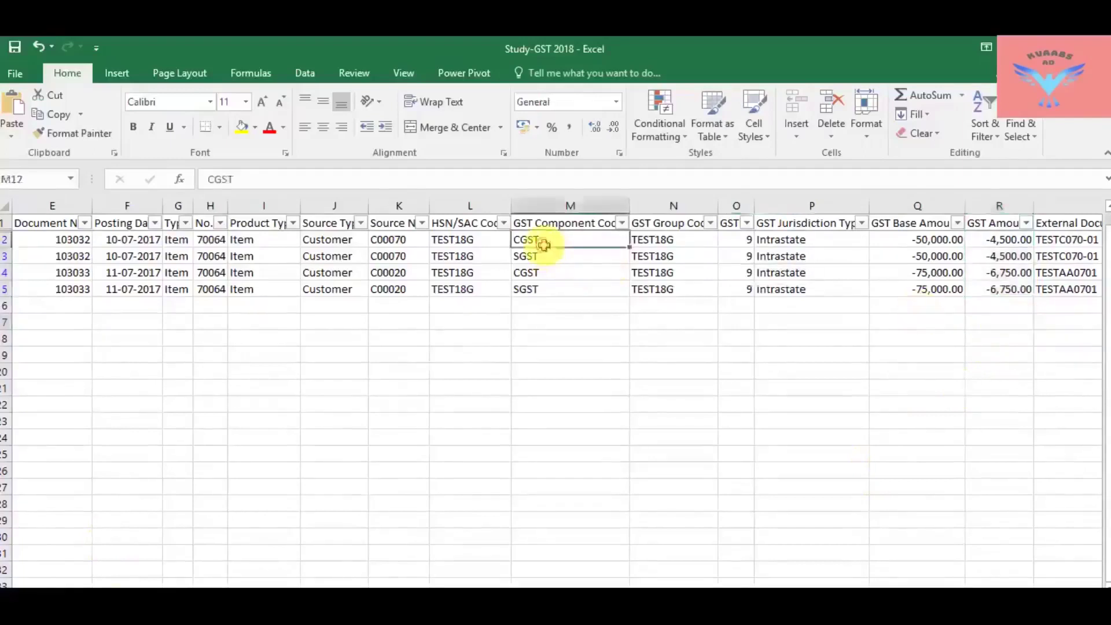
{"action": "left_click", "coordinate": [1006, 240]}
{"action": "left_click_drag", "start_coordinate": [1007, 272], "coordinate": [1007, 290]}
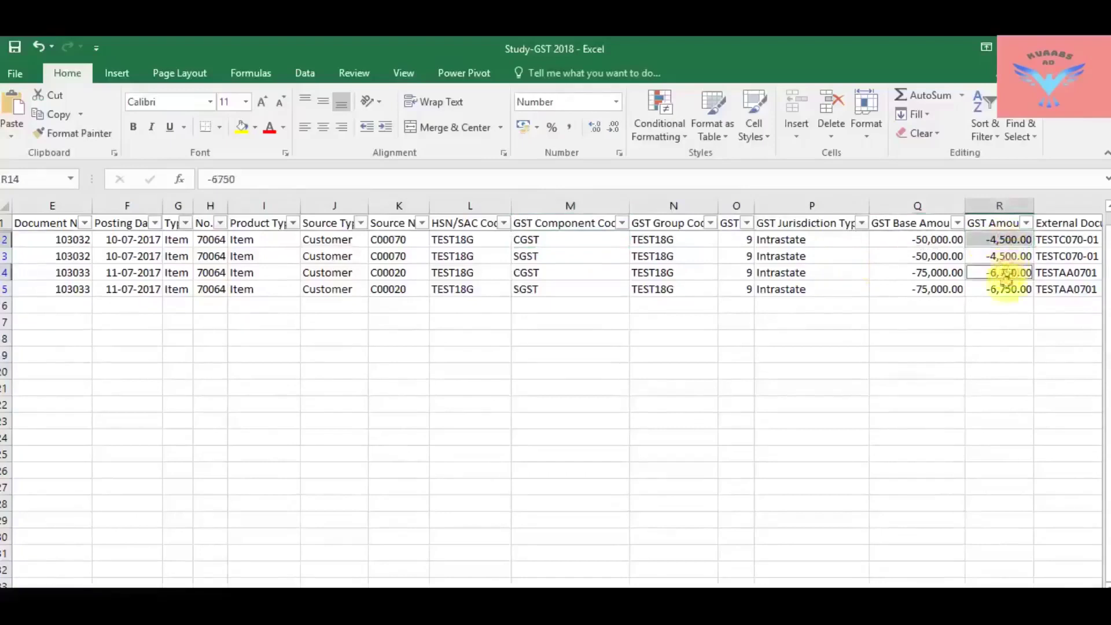
Step: Add the labels CGST in cell Q18 and SGST in cell Q19 below the ledger entries
{"action": "left_click", "coordinate": [997, 337]}
{"action": "type", "text": "C"}
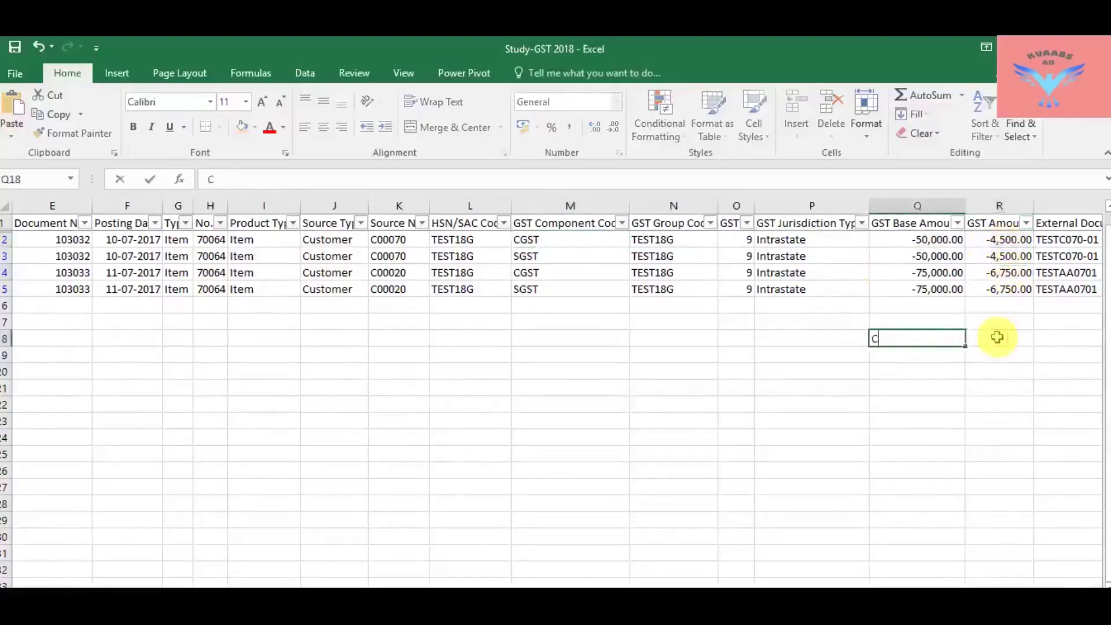
{"action": "type", "text": "GST"}
{"action": "key", "text": "Return"}
{"action": "type", "text": "S"}
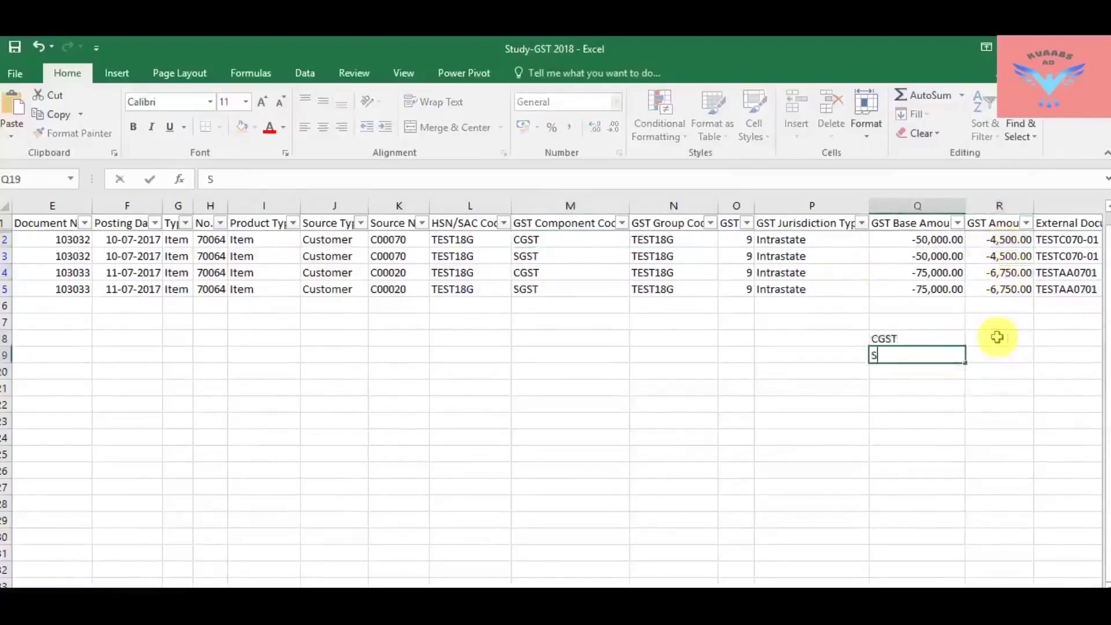
Step: Total the CGST amounts of the sales entries in cell R18 with the formula =R12+R14
{"action": "left_click", "coordinate": [996, 336]}
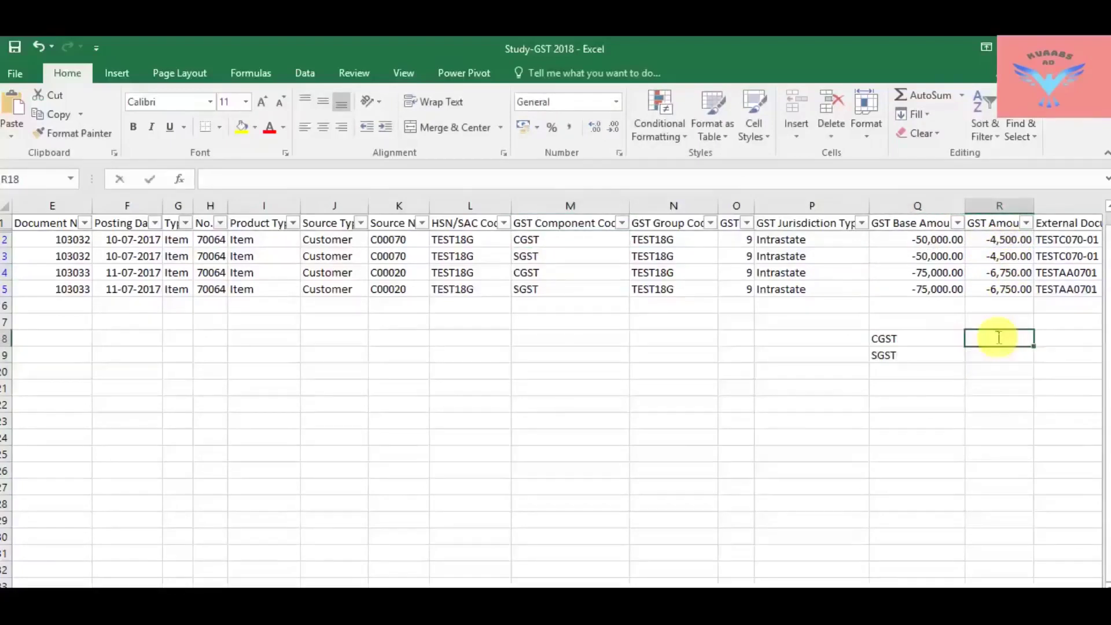
{"action": "type", "text": "="}
{"action": "key", "text": "Up"}
{"action": "key", "text": "Up"}
{"action": "key", "text": "Up"}
{"action": "key", "text": "Up"}
{"action": "key", "text": "Up"}
{"action": "key", "text": "Up"}
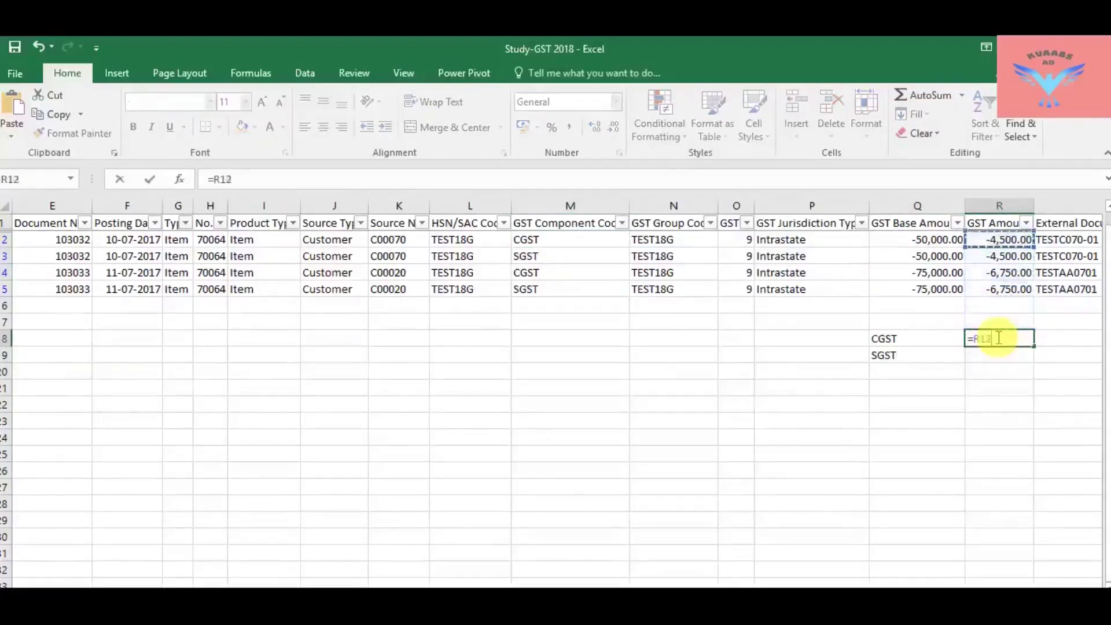
{"action": "type", "text": "+"}
{"action": "key", "text": "Up"}
{"action": "key", "text": "Up"}
{"action": "key", "text": "Up"}
{"action": "key", "text": "Up"}
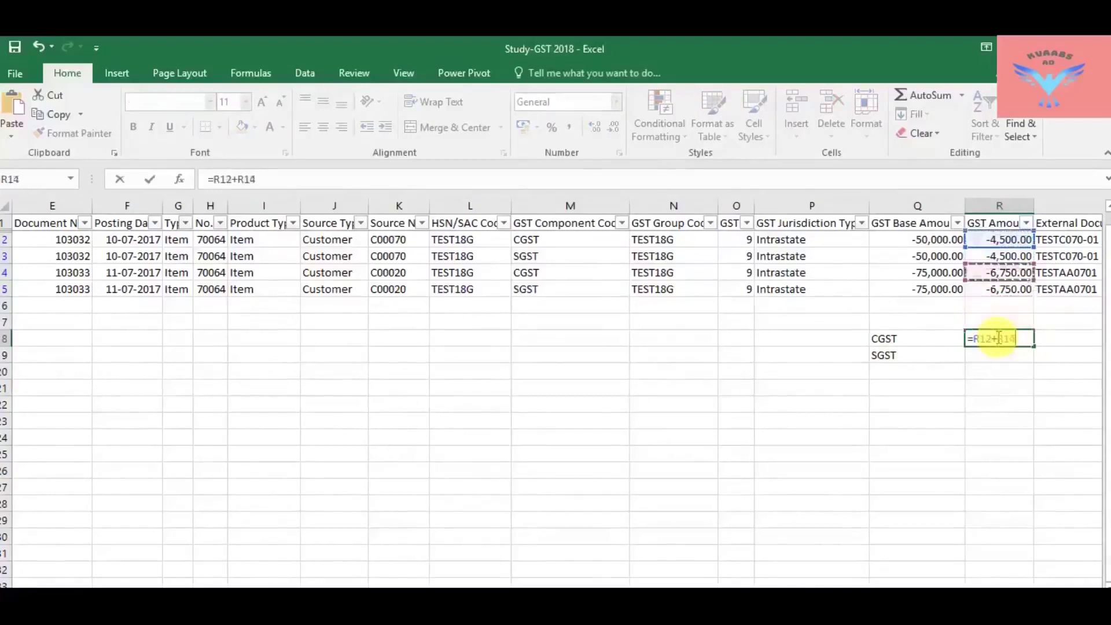
{"action": "key", "text": "Return"}
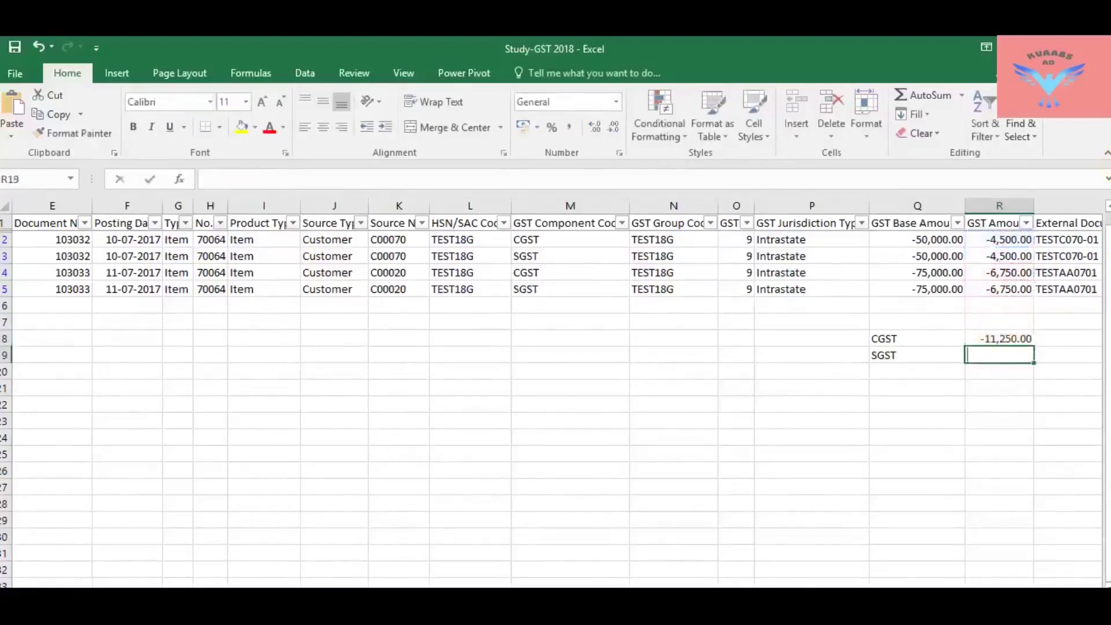
Step: Total the SGST amounts of the sales entries in cell R19 with the formula =R13+R15
{"action": "type", "text": "="}
{"action": "key", "text": "Up"}
{"action": "key", "text": "Up"}
{"action": "key", "text": "Up"}
{"action": "key", "text": "Up"}
{"action": "key", "text": "Up"}
{"action": "key", "text": "Up"}
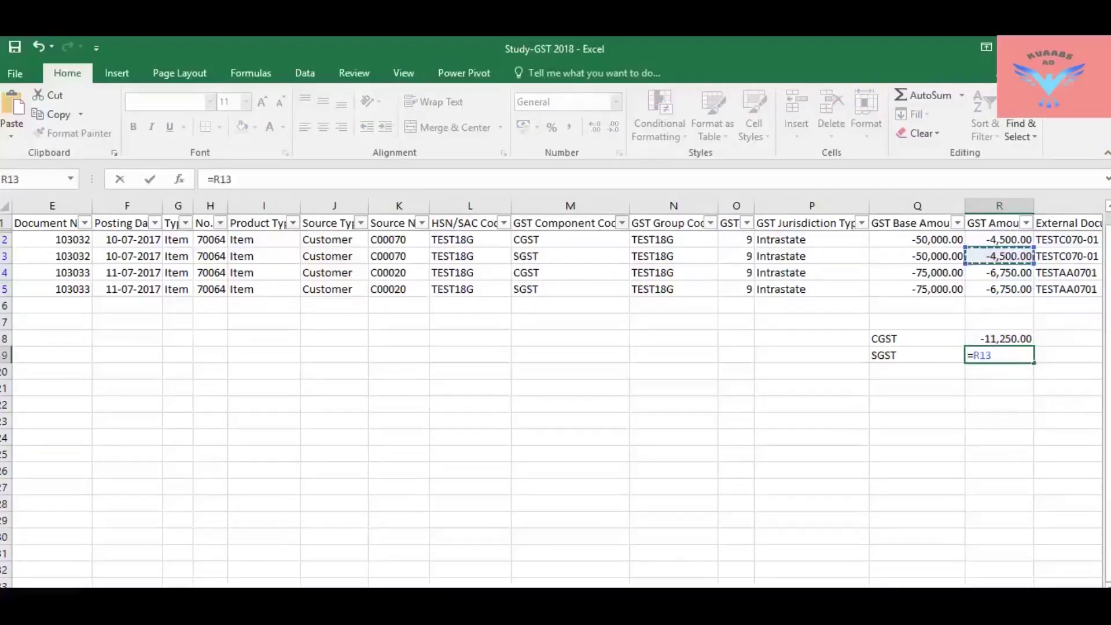
{"action": "type", "text": "+"}
{"action": "key", "text": "Up"}
{"action": "key", "text": "Up"}
{"action": "key", "text": "Up"}
{"action": "key", "text": "Up"}
{"action": "key", "text": "ctrl+Return"}
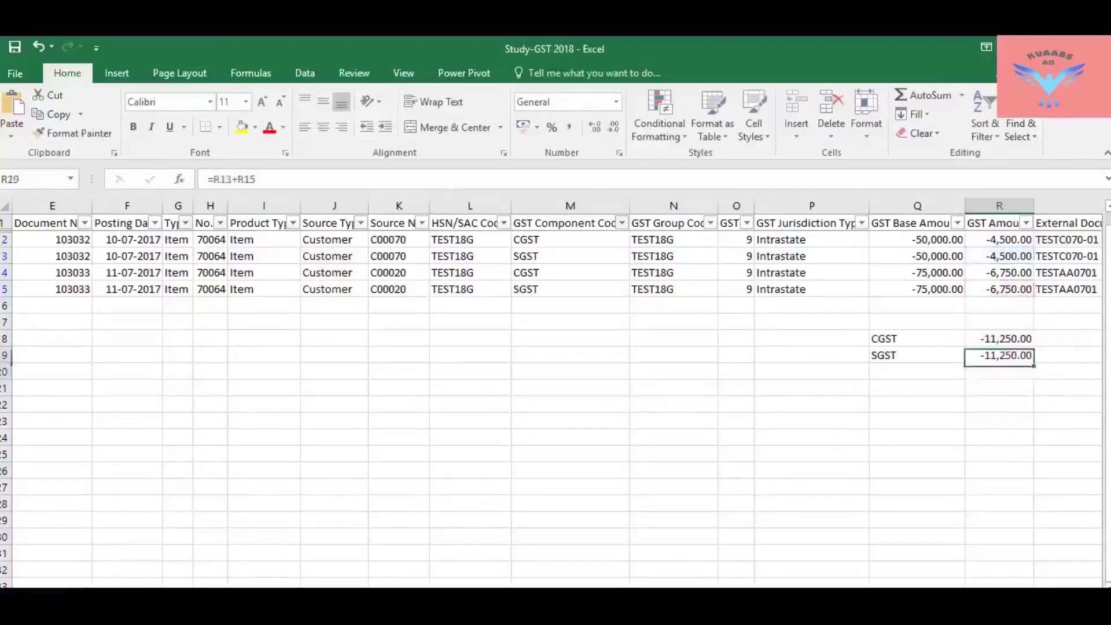
Step: Change the Transaction Type filter to show only Purchase entries
{"action": "left_click", "coordinate": [918, 338]}
{"action": "key", "text": "shift+Down"}
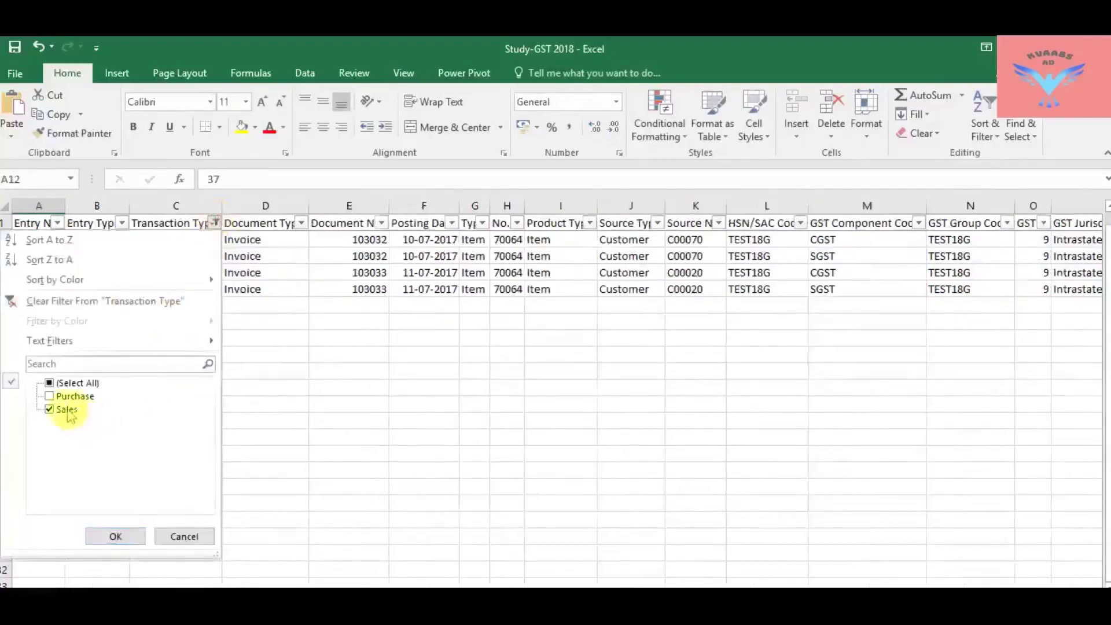
{"action": "left_click", "coordinate": [67, 410]}
{"action": "left_click", "coordinate": [66, 410]}
{"action": "left_click", "coordinate": [65, 411]}
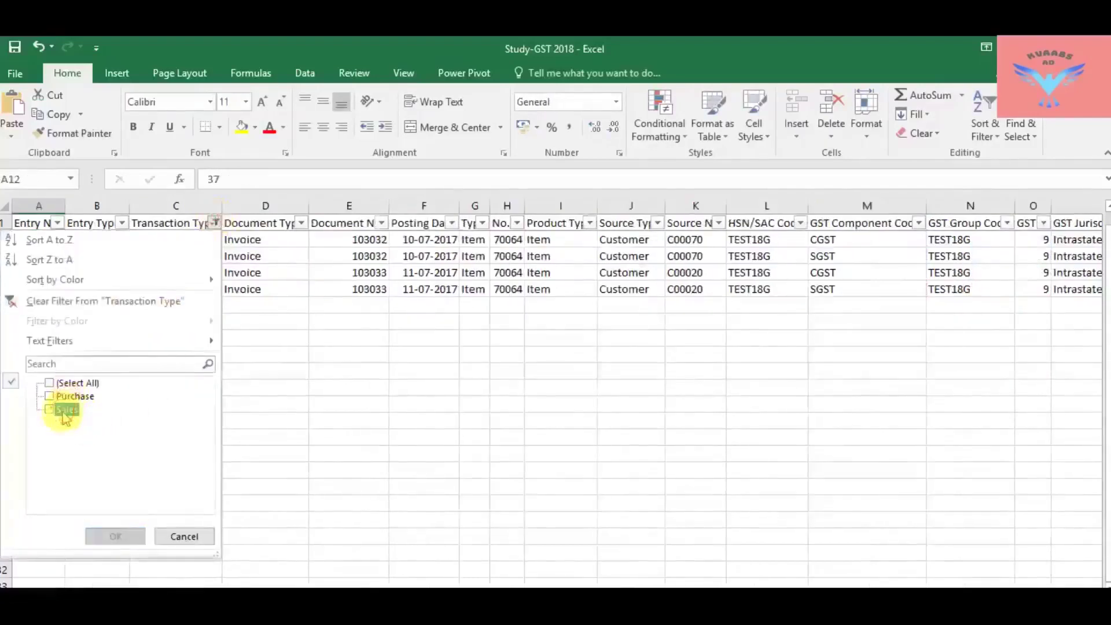
{"action": "left_click", "coordinate": [66, 397]}
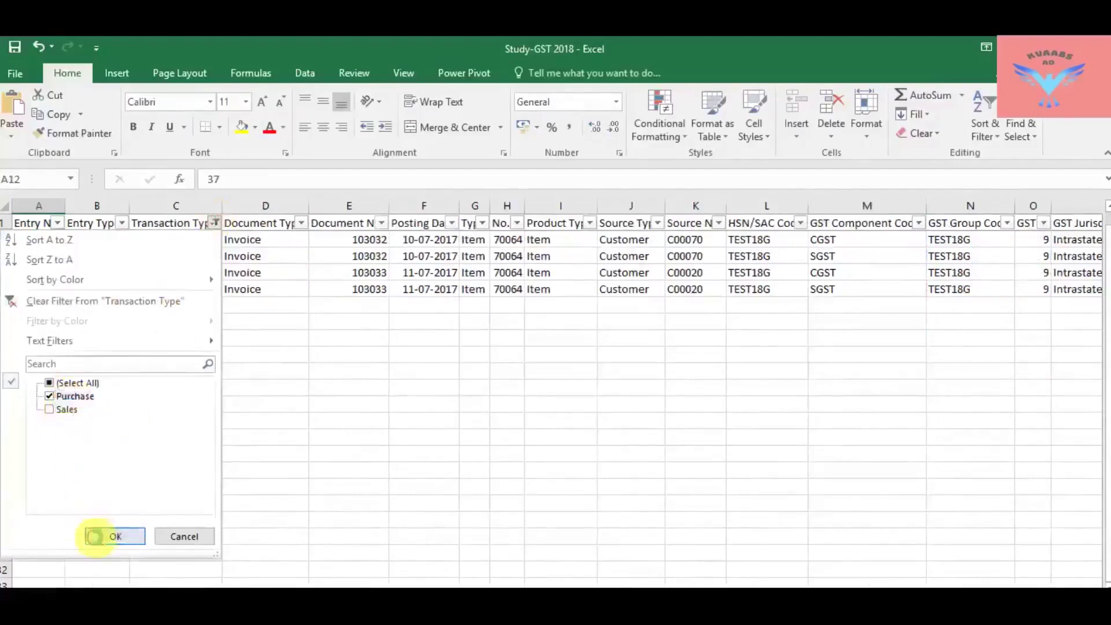
{"action": "left_click", "coordinate": [95, 536]}
{"action": "left_click", "coordinate": [95, 538]}
Step: Go through the purchase entries' columns and check their values in the GST Amount column
{"action": "key", "text": "ctrl+Home"}
{"action": "key", "text": "Right"}
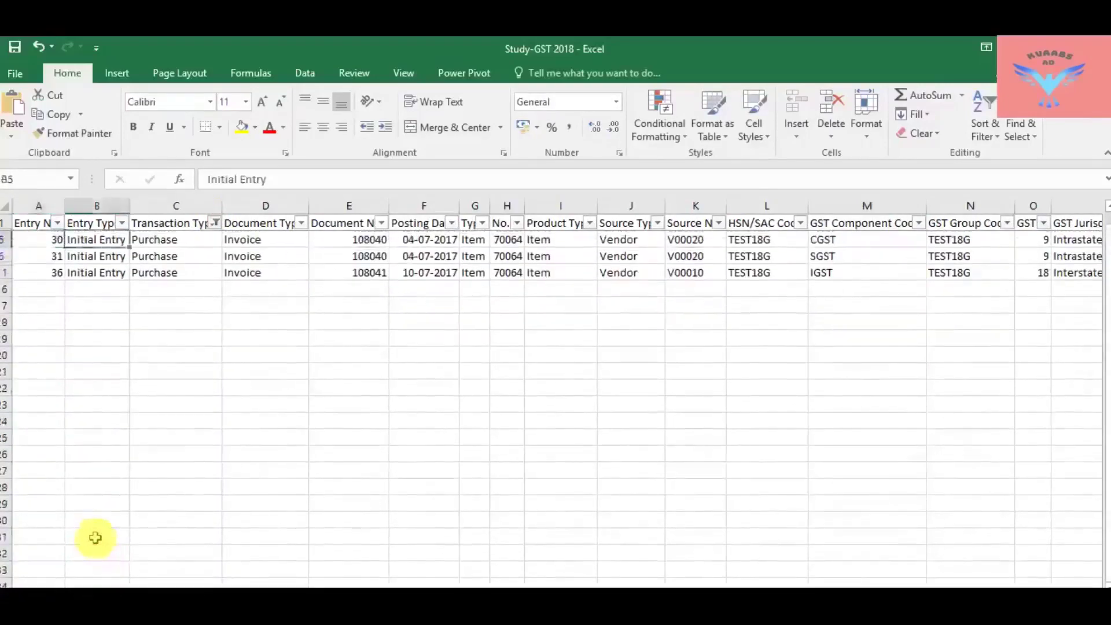
{"action": "key", "text": "Right"}
{"action": "key", "text": "Right"}
{"action": "key", "text": "Right"}
{"action": "key", "text": "Right"}
{"action": "key", "text": "Right"}
{"action": "key", "text": "Right"}
{"action": "key", "text": "Right"}
{"action": "key", "text": "Right"}
{"action": "key", "text": "Right"}
{"action": "key", "text": "Right"}
{"action": "key", "text": "Right"}
{"action": "key", "text": "Right"}
{"action": "key", "text": "Right"}
{"action": "key", "text": "Right"}
{"action": "key", "text": "Right"}
{"action": "key", "text": "Right"}
{"action": "key", "text": "Right"}
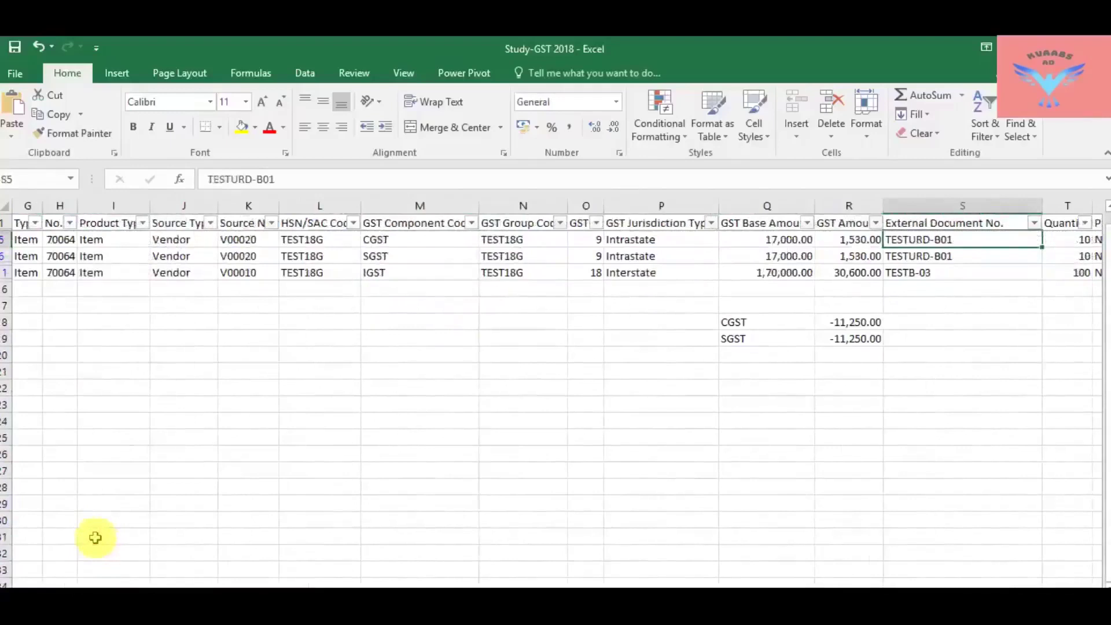
{"action": "key", "text": "Left"}
{"action": "key", "text": "shift+Down"}
{"action": "key", "text": "shift+Down"}
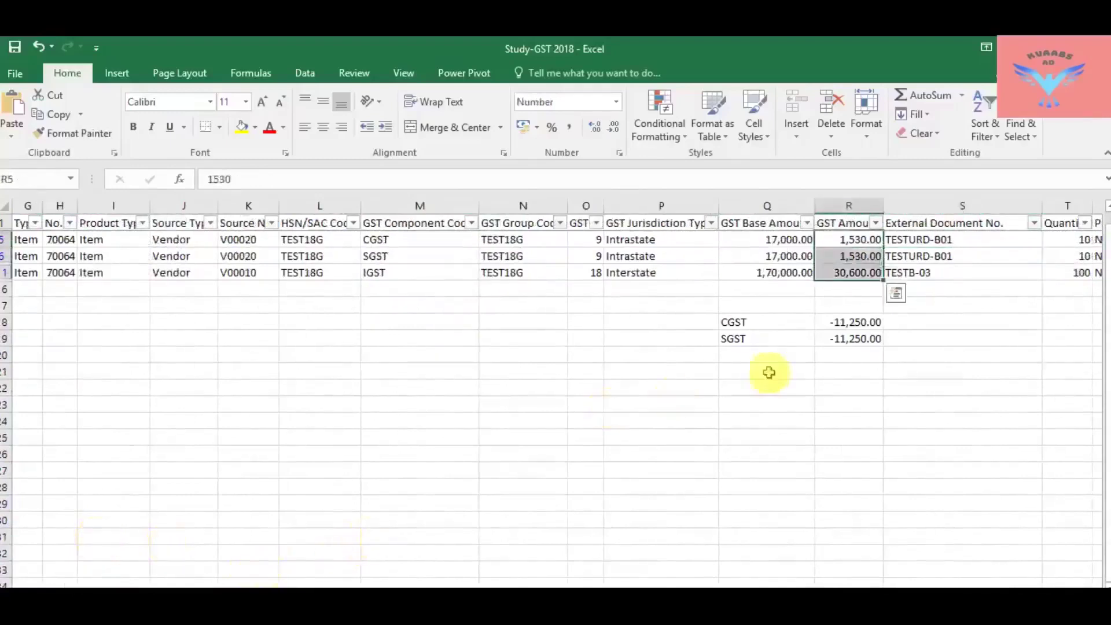
{"action": "left_click", "coordinate": [877, 316]}
{"action": "double_click", "coordinate": [874, 320]}
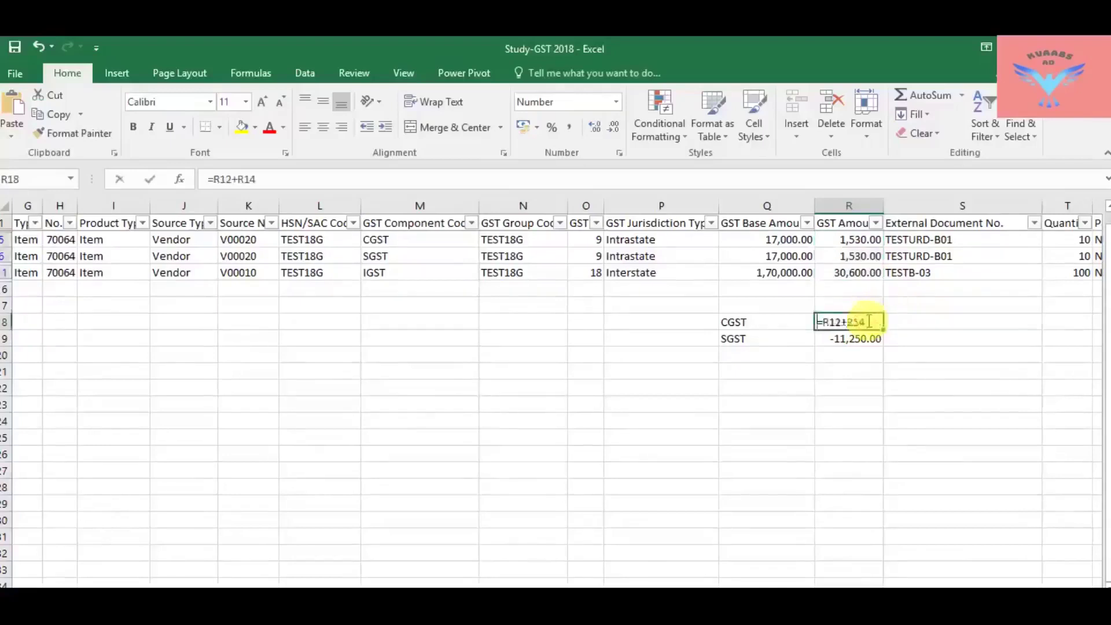
{"action": "key", "text": "Escape"}
{"action": "type", "text": "="}
{"action": "key", "text": "Escape"}
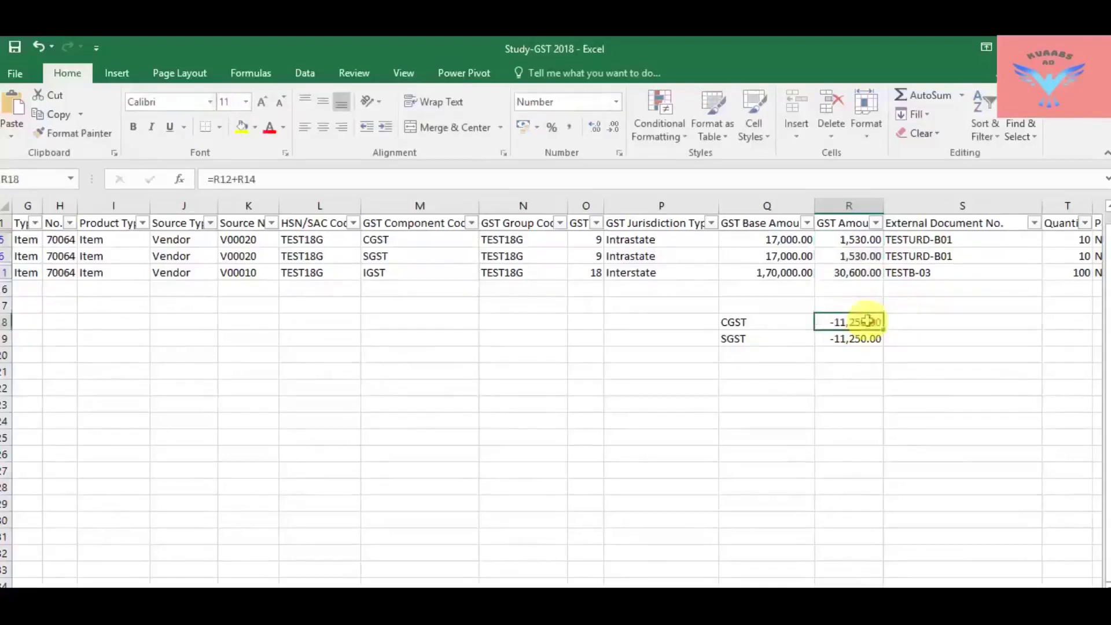
Step: Compare the GST Base Amount and GST Amount values of the CGST purchase entry
{"action": "key", "text": "Up"}
{"action": "key", "text": "Up"}
{"action": "key", "text": "Up"}
{"action": "key", "text": "Up"}
{"action": "key", "text": "Up"}
{"action": "key", "text": "Left"}
{"action": "key", "text": "Left"}
{"action": "key", "text": "Left"}
{"action": "key", "text": "Left"}
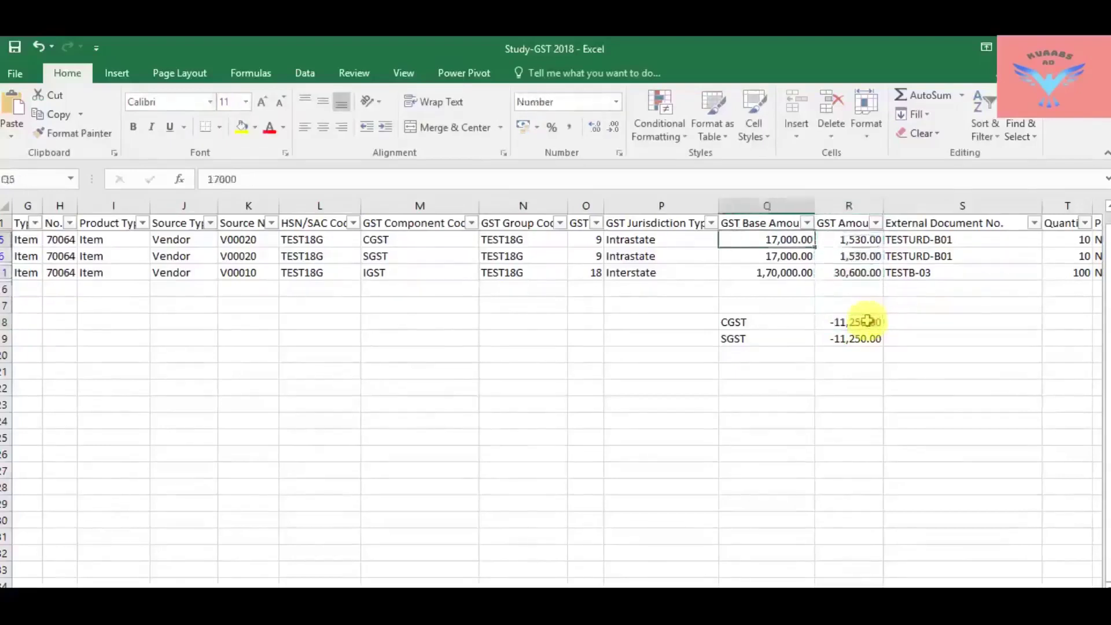
{"action": "key", "text": "Left"}
{"action": "key", "text": "Right"}
{"action": "key", "text": "Right"}
{"action": "key", "text": "Right"}
{"action": "key", "text": "Right"}
{"action": "key", "text": "Right"}
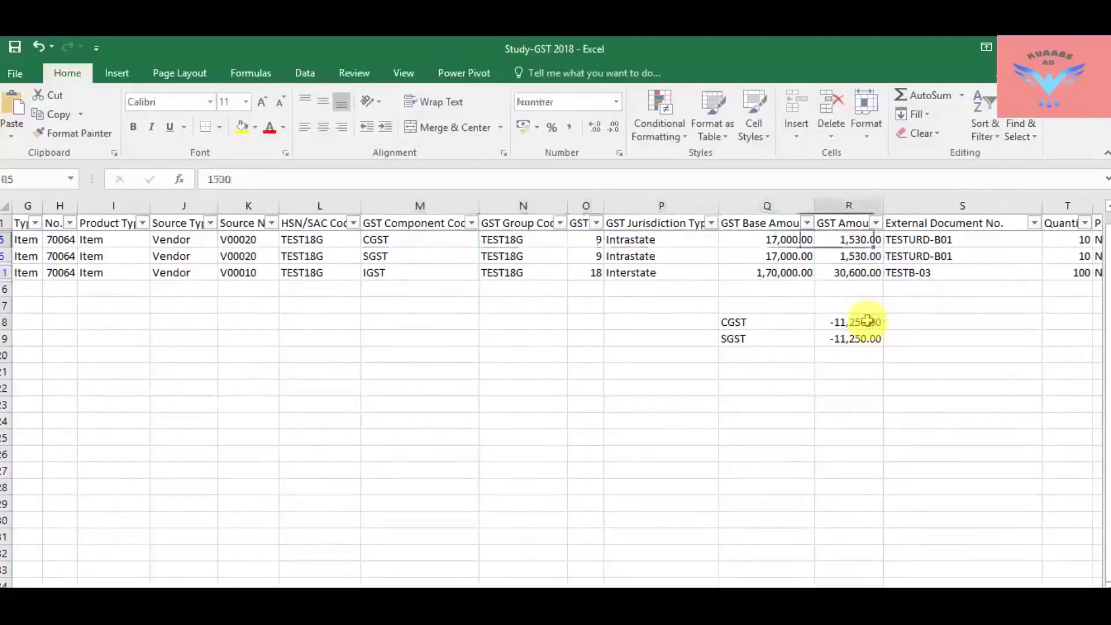
Step: Replace the CGST formula in cell R18 with a reference to the CGST purchase entry's GST Amount, =R5
{"action": "key", "text": "Down"}
{"action": "key", "text": "Down"}
{"action": "key", "text": "Down"}
{"action": "key", "text": "Down"}
{"action": "key", "text": "Down"}
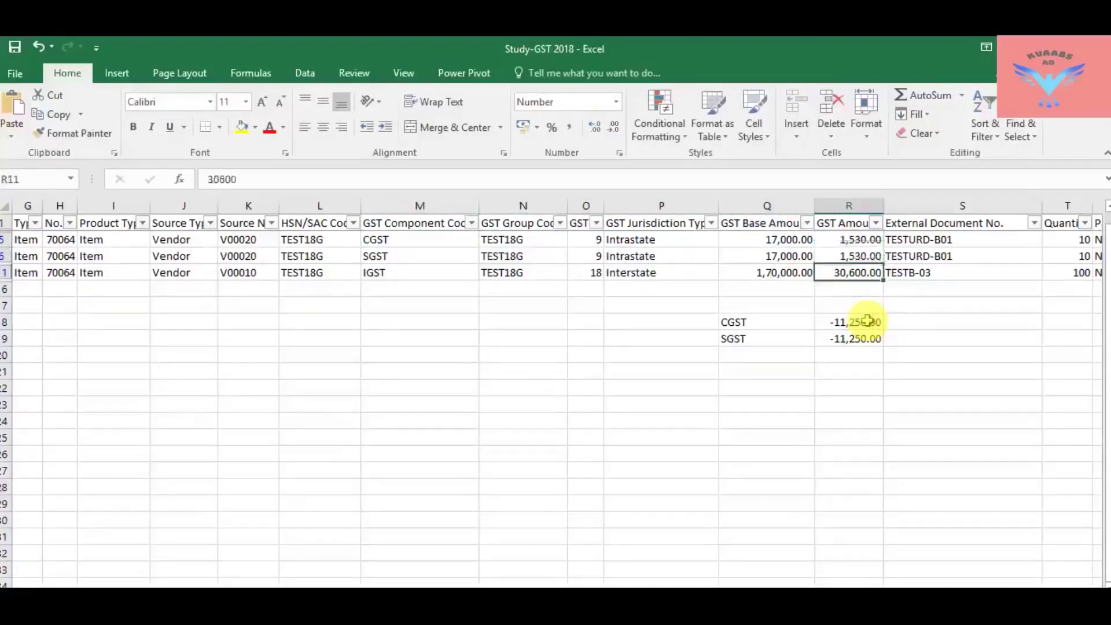
{"action": "type", "text": "="}
{"action": "key", "text": "Up"}
{"action": "key", "text": "Up"}
{"action": "key", "text": "Up"}
{"action": "key", "text": "Up"}
{"action": "key", "text": "Up"}
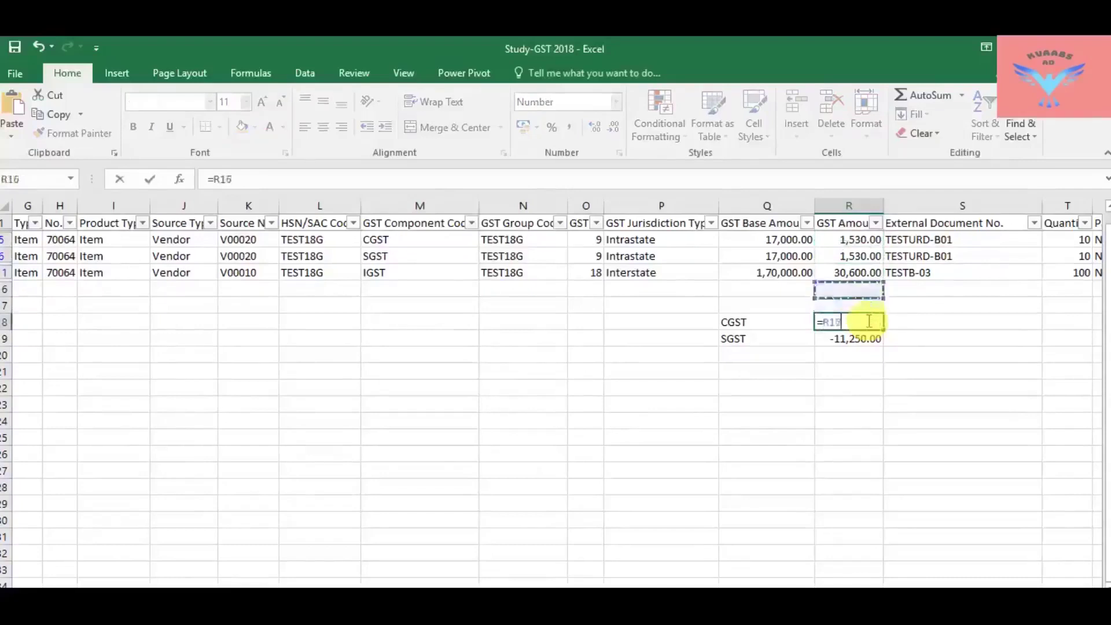
{"action": "key", "text": "Return"}
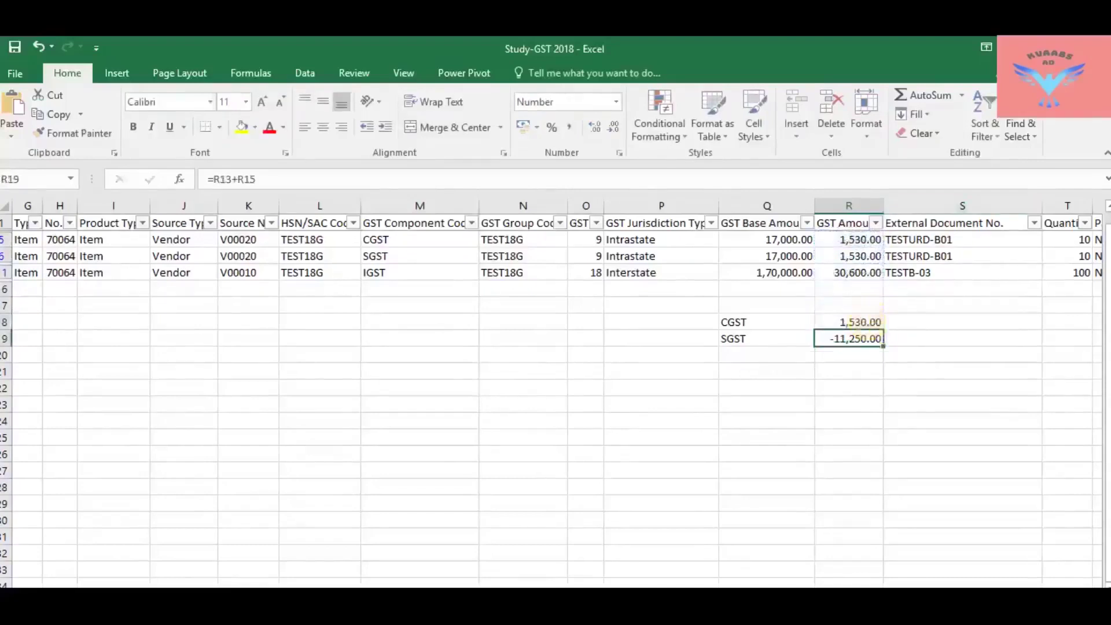
Step: Replace the SGST formula in cell R19 with a reference to the SGST purchase entry's GST Amount, =R6
{"action": "key", "text": "F2"}
{"action": "key", "text": "BackSpace"}
{"action": "key", "text": "BackSpace"}
{"action": "key", "text": "BackSpace"}
{"action": "key", "text": "BackSpace"}
{"action": "key", "text": "BackSpace"}
{"action": "key", "text": "BackSpace"}
{"action": "key", "text": "BackSpace"}
{"action": "key", "text": "Up"}
{"action": "key", "text": "Up"}
{"action": "key", "text": "Up"}
{"action": "key", "text": "Up"}
{"action": "key", "text": "Up"}
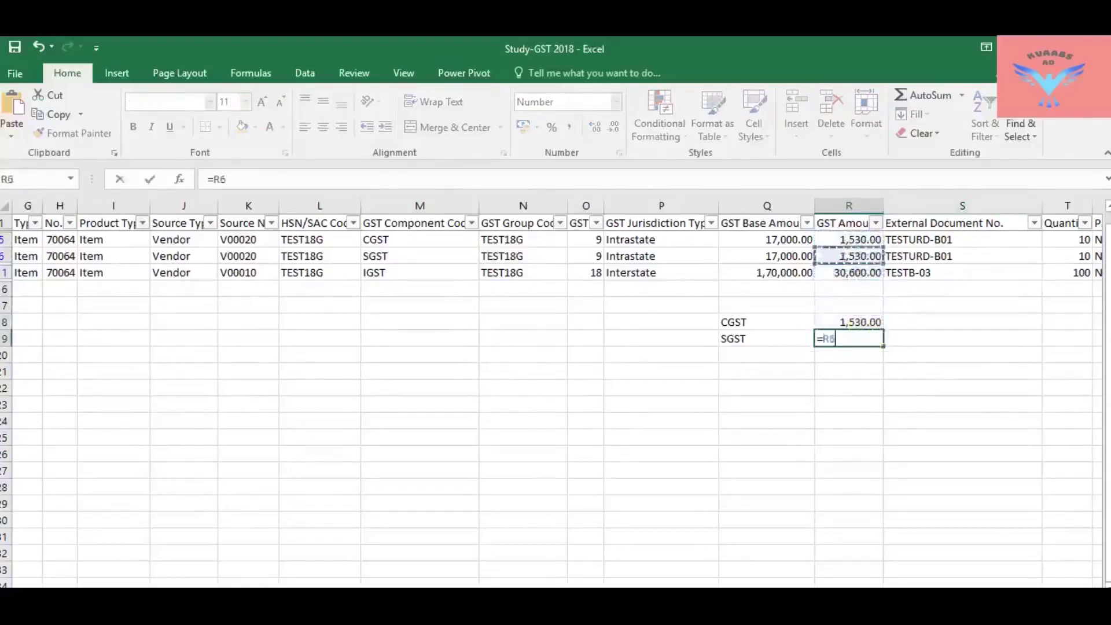
{"action": "key", "text": "Return"}
Step: Add the label IGST in cell Q20 below the SGST label
{"action": "key", "text": "Left"}
{"action": "type", "text": "IG"}
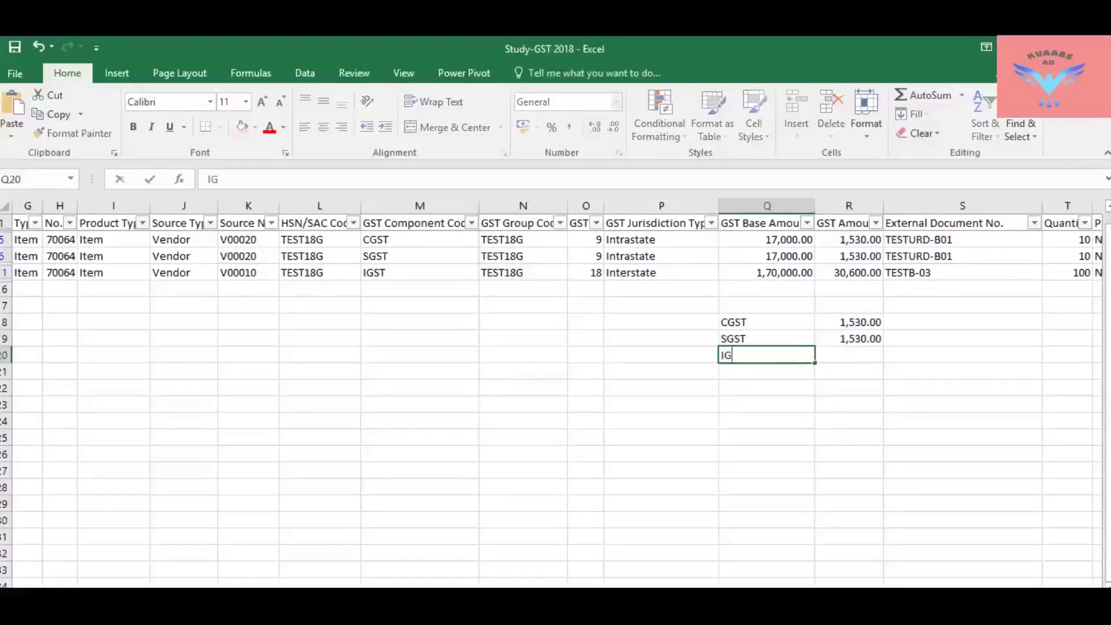
{"action": "type", "text": "T"}
{"action": "key", "text": "Tab"}
{"action": "left_click", "coordinate": [767, 354]}
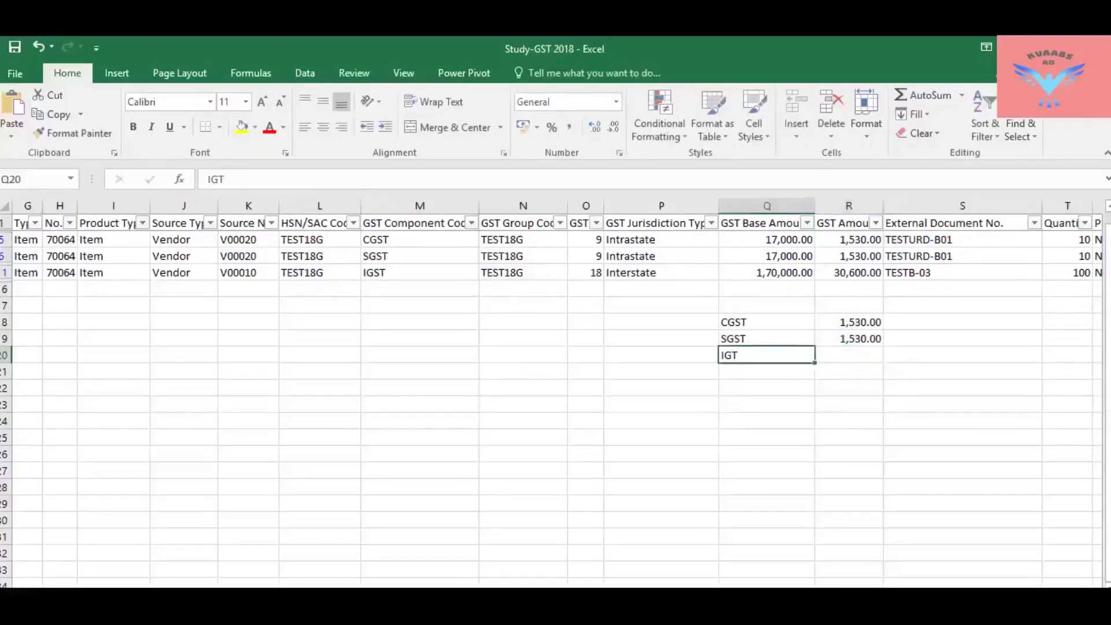
{"action": "key", "text": "F2"}
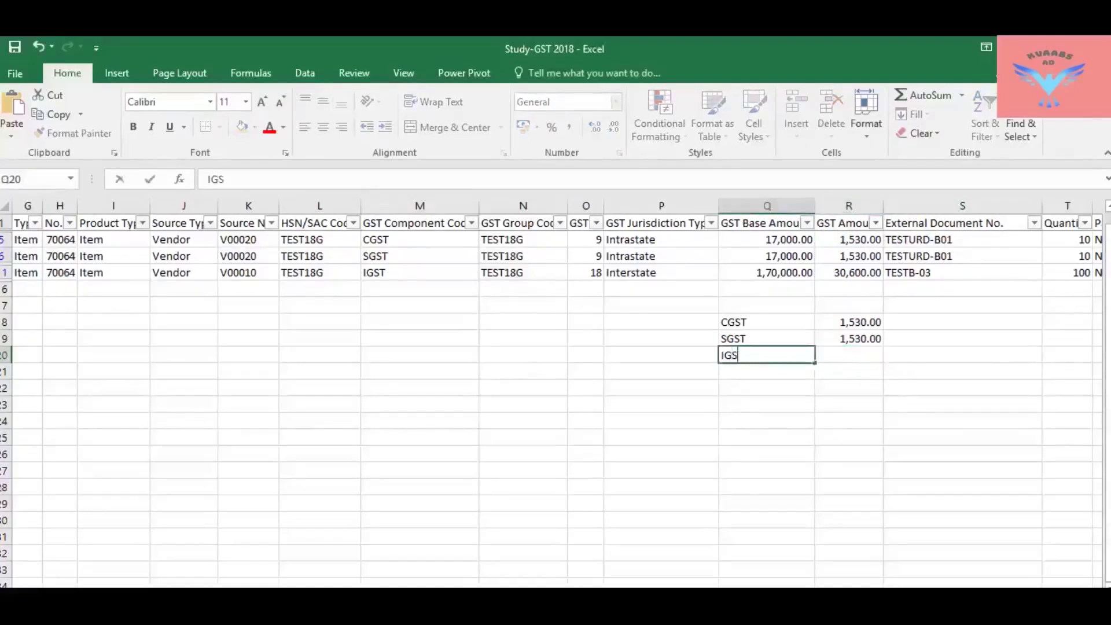
{"action": "type", "text": "T"}
{"action": "key", "text": "Tab"}
Step: Enter the formula =R11 in cell R20 to pick up the IGST purchase entry's GST Amount
{"action": "type", "text": "="}
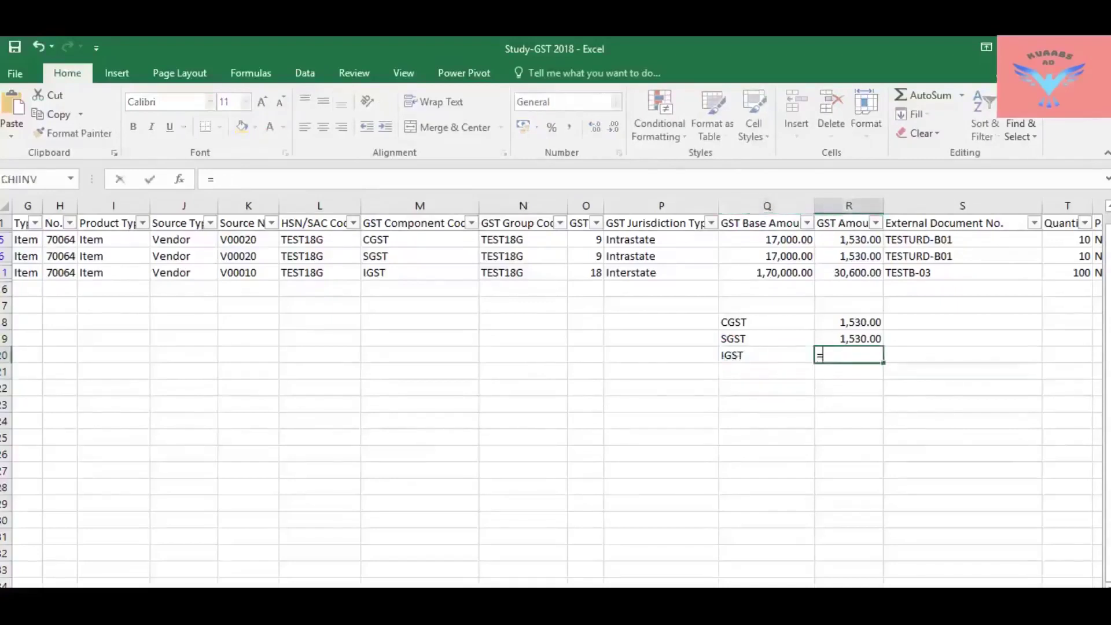
{"action": "key", "text": "Up"}
{"action": "key", "text": "Up"}
{"action": "key", "text": "Up"}
{"action": "key", "text": "Up"}
{"action": "key", "text": "Up"}
{"action": "key", "text": "ctrl+Return"}
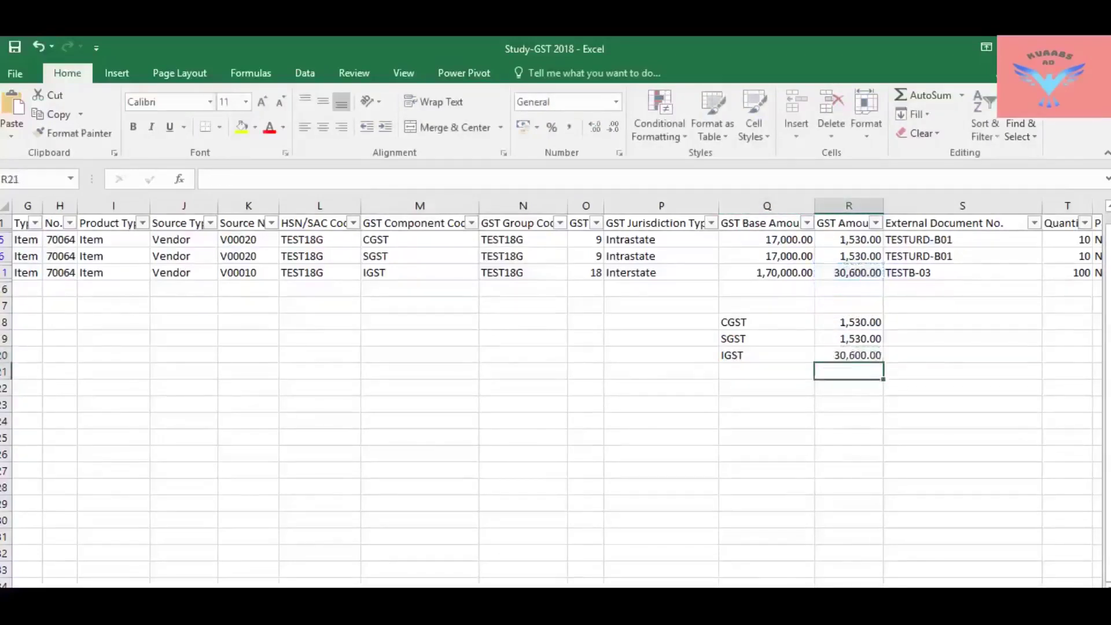
Step: Switch to the Pay GST page in Microsoft Dynamics NAV and review the liability, credit and payment columns, including the CGST line's Credit Utilized
{"action": "key", "text": "alt+Tab"}
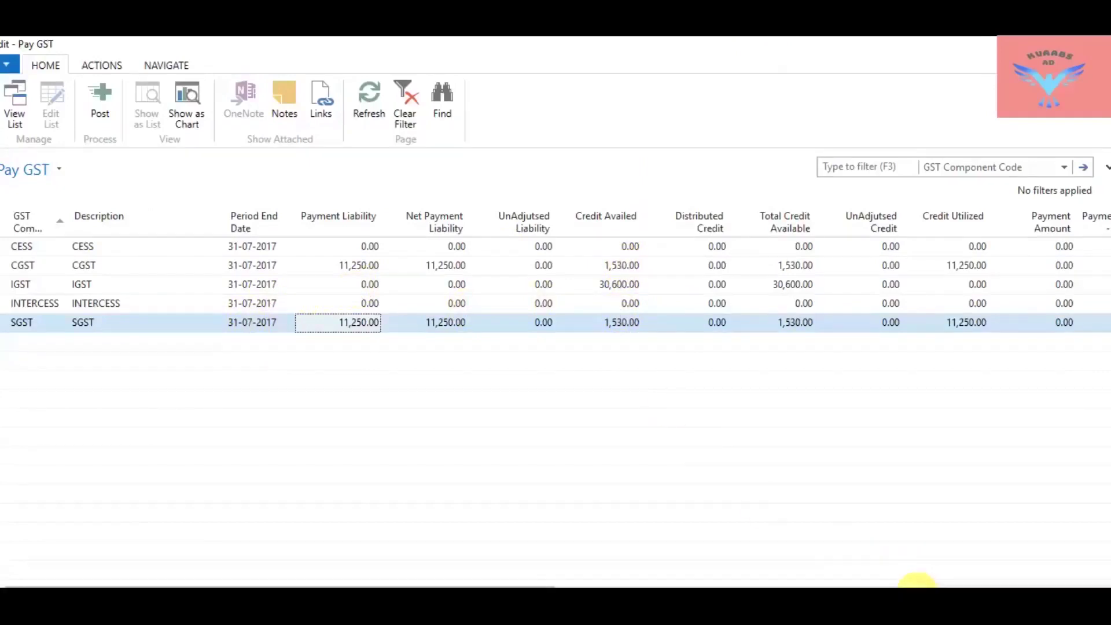
{"action": "left_click", "coordinate": [917, 585]}
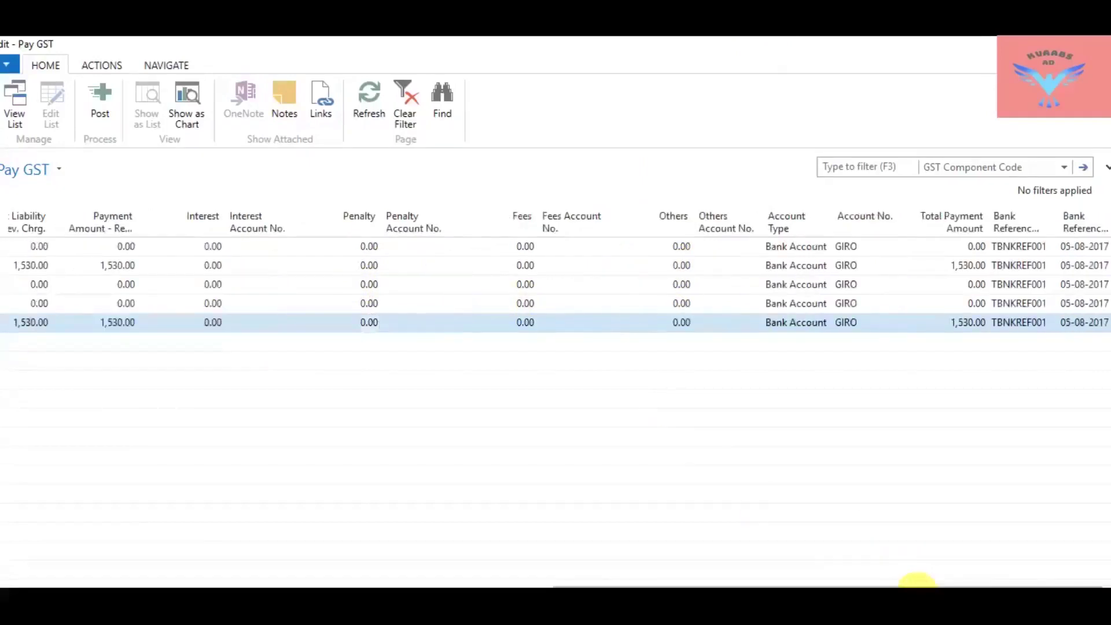
{"action": "left_click_drag", "start_coordinate": [978, 579], "coordinate": [433, 585]}
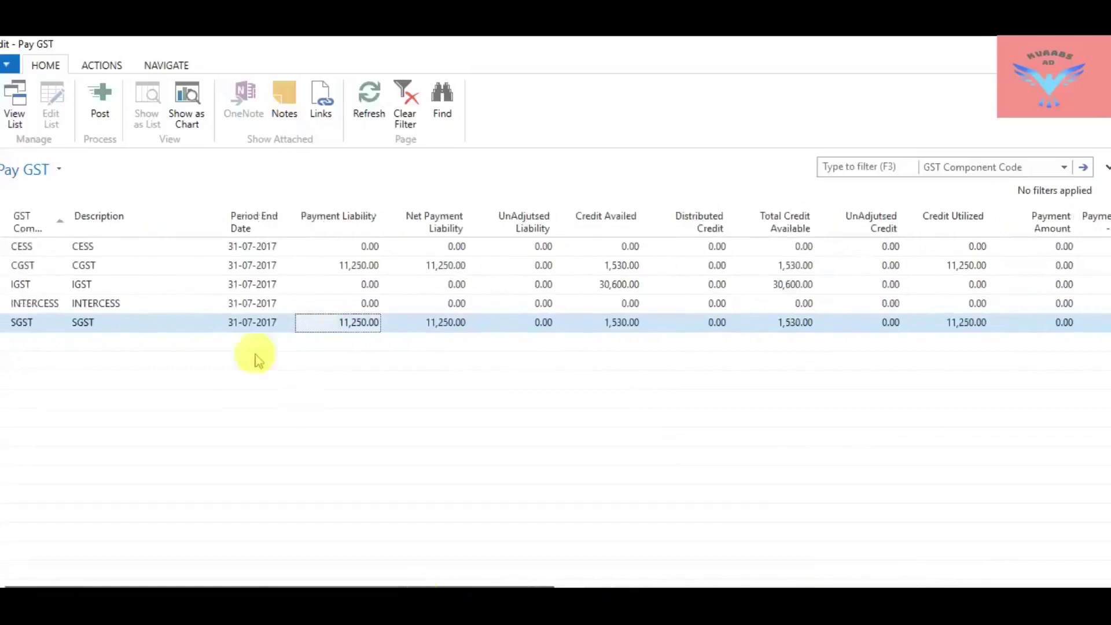
{"action": "left_click", "coordinate": [333, 268]}
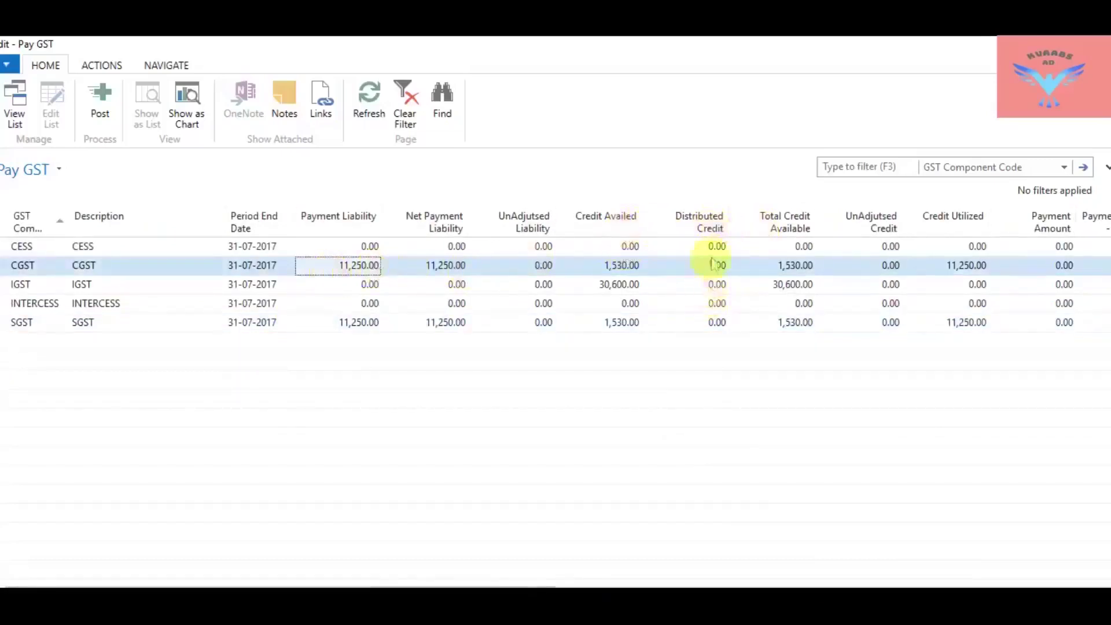
{"action": "left_click", "coordinate": [947, 265]}
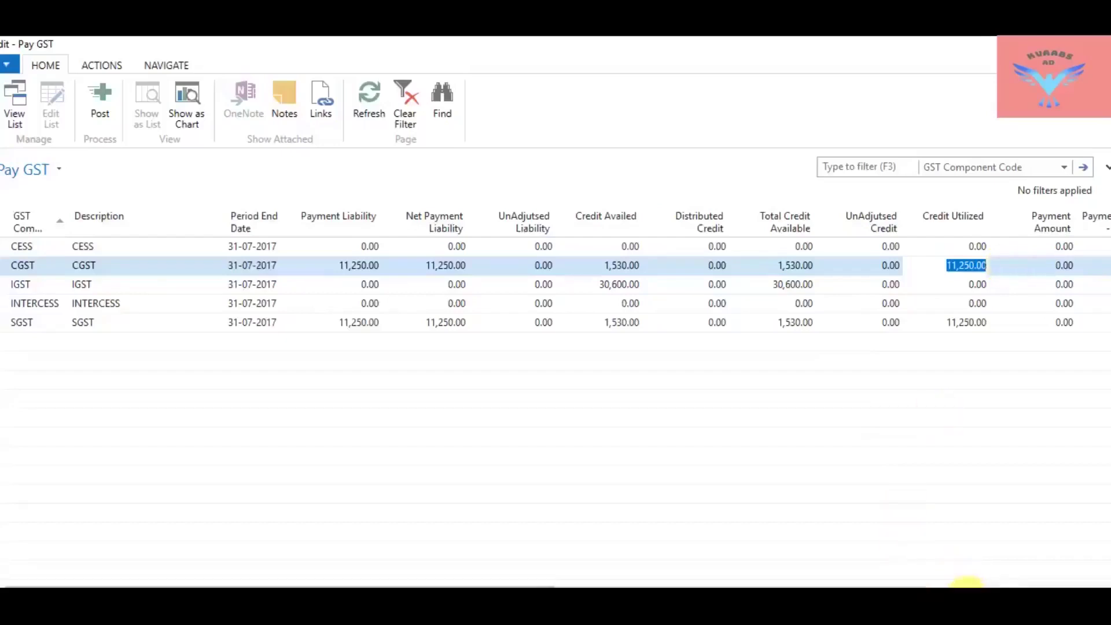
{"action": "left_click", "coordinate": [967, 586]}
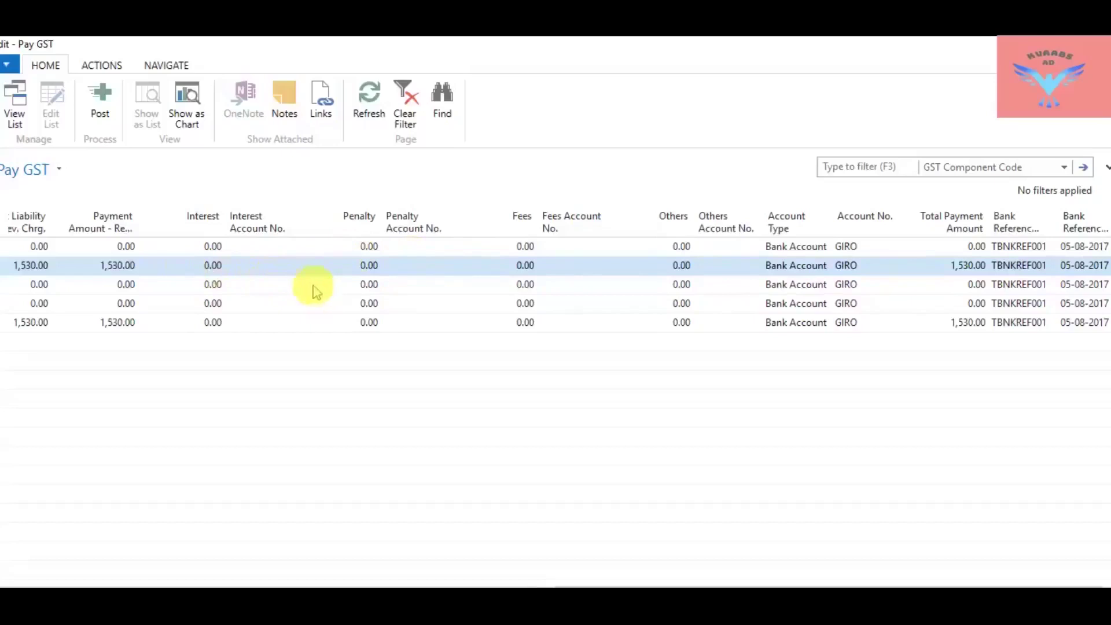
Step: Examine the Interest, Penalty, Fees and Others fields and their account number lookups on the CGST payment line
{"action": "left_click", "coordinate": [304, 268]}
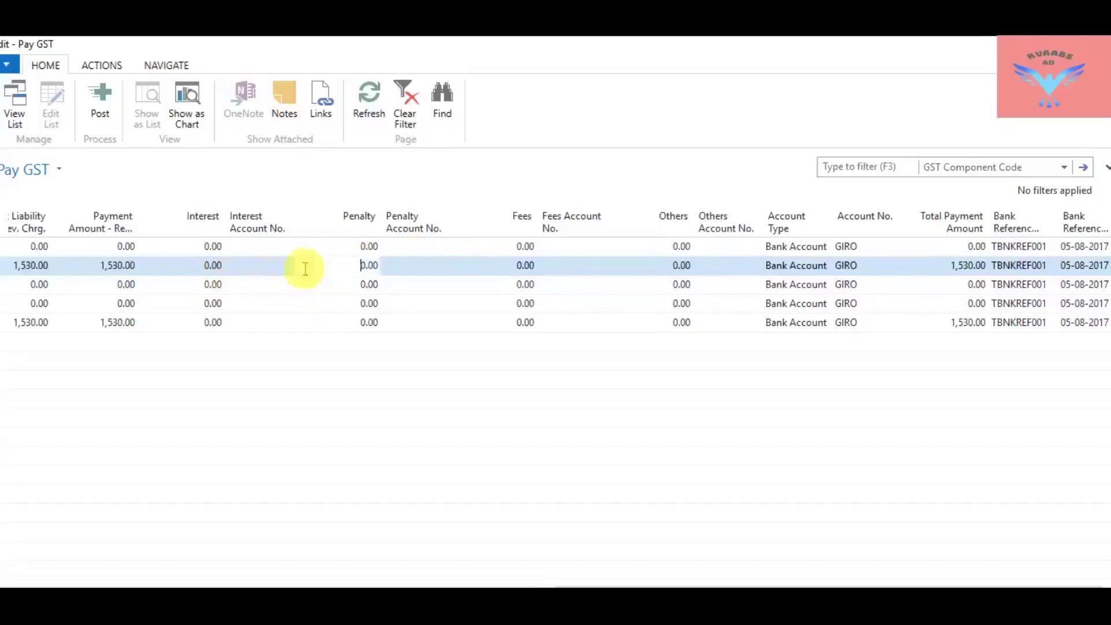
{"action": "left_click", "coordinate": [274, 269]}
{"action": "left_click", "coordinate": [285, 268]}
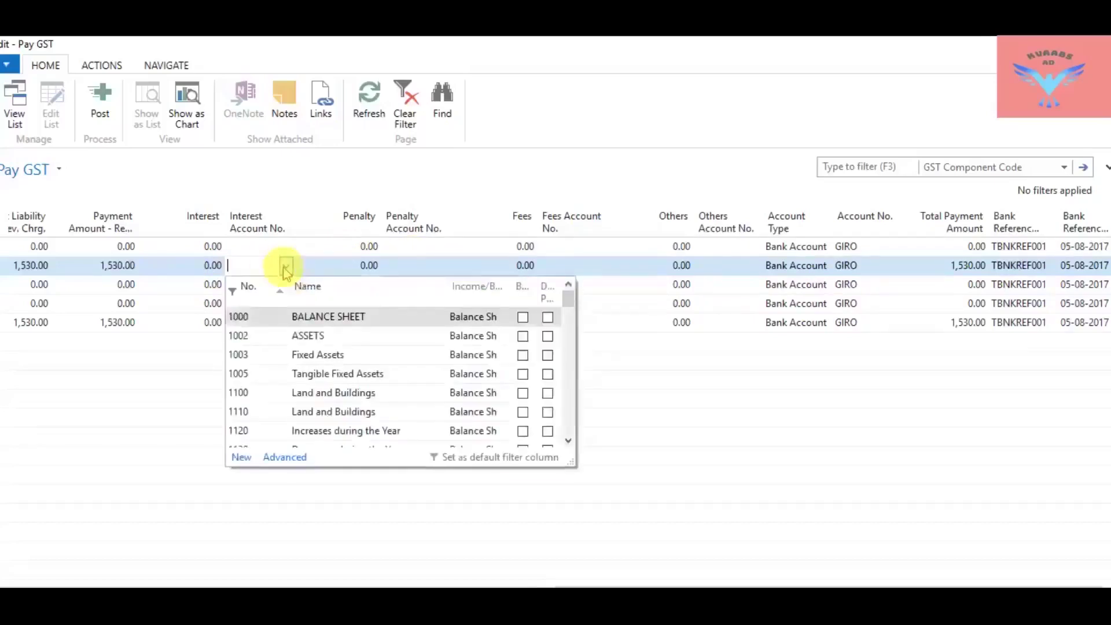
{"action": "left_click", "coordinate": [286, 267]}
{"action": "left_click", "coordinate": [451, 277]}
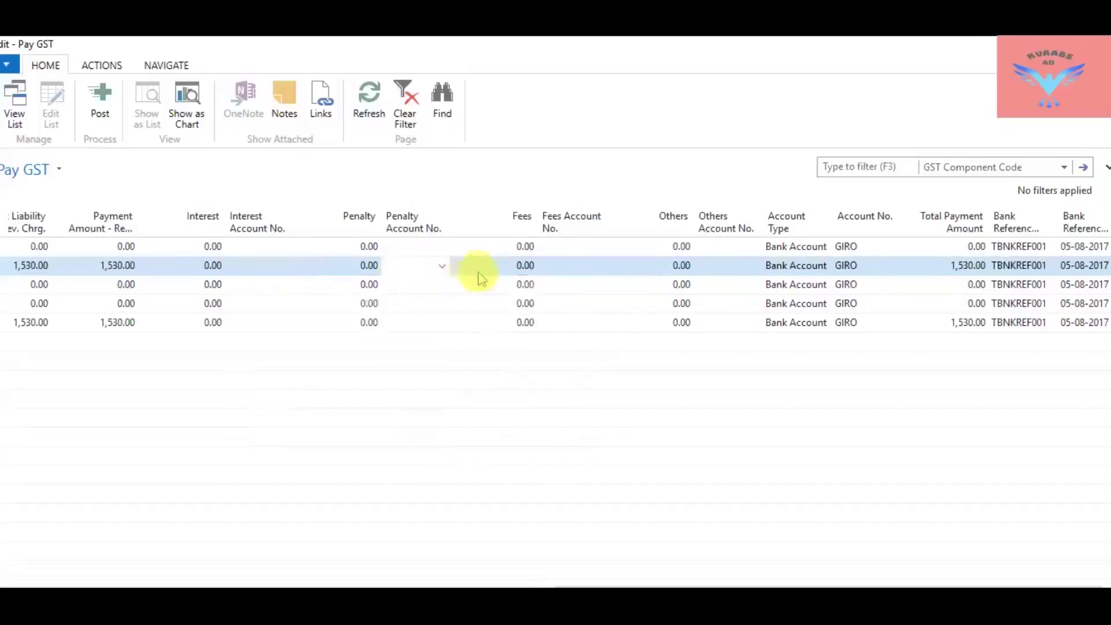
{"action": "left_click", "coordinate": [677, 266]}
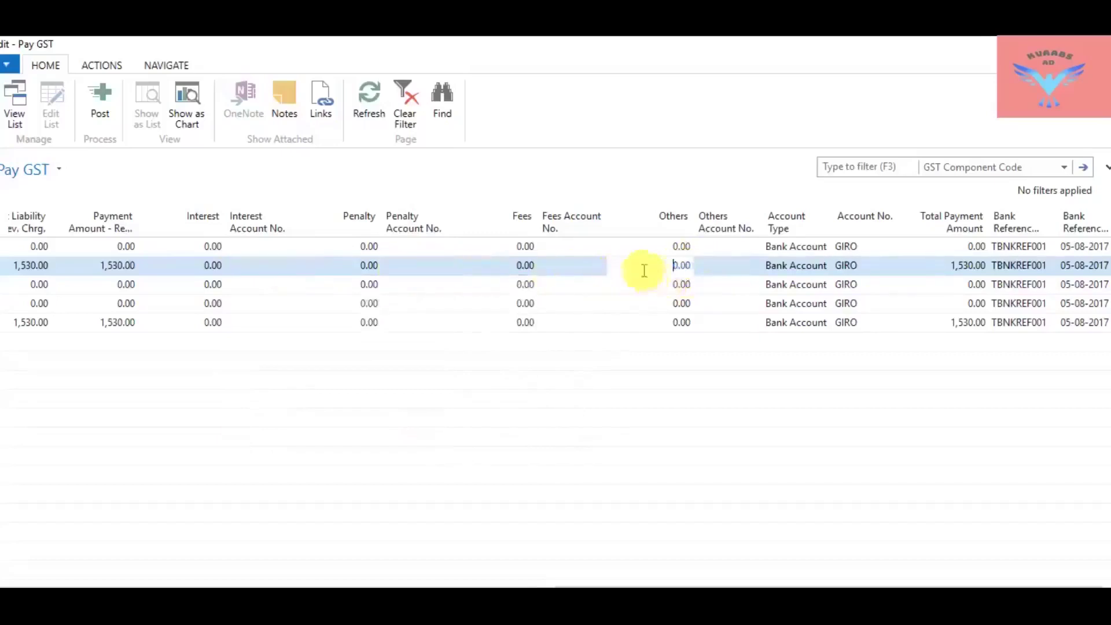
{"action": "left_click", "coordinate": [570, 268]}
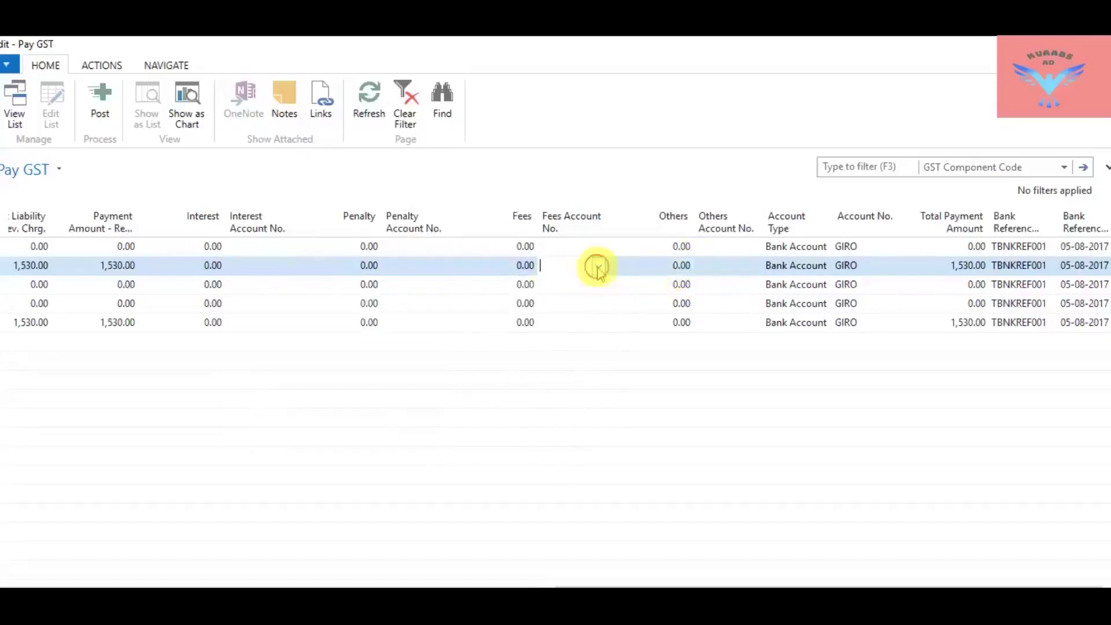
{"action": "left_click", "coordinate": [598, 266]}
{"action": "left_click", "coordinate": [599, 266]}
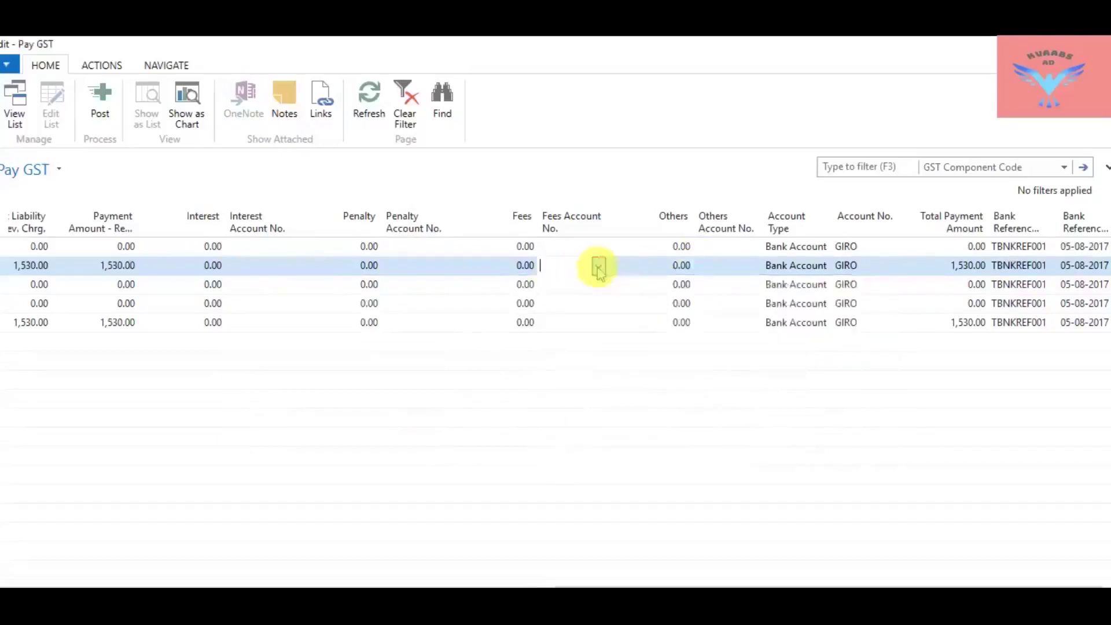
{"action": "left_click", "coordinate": [724, 267]}
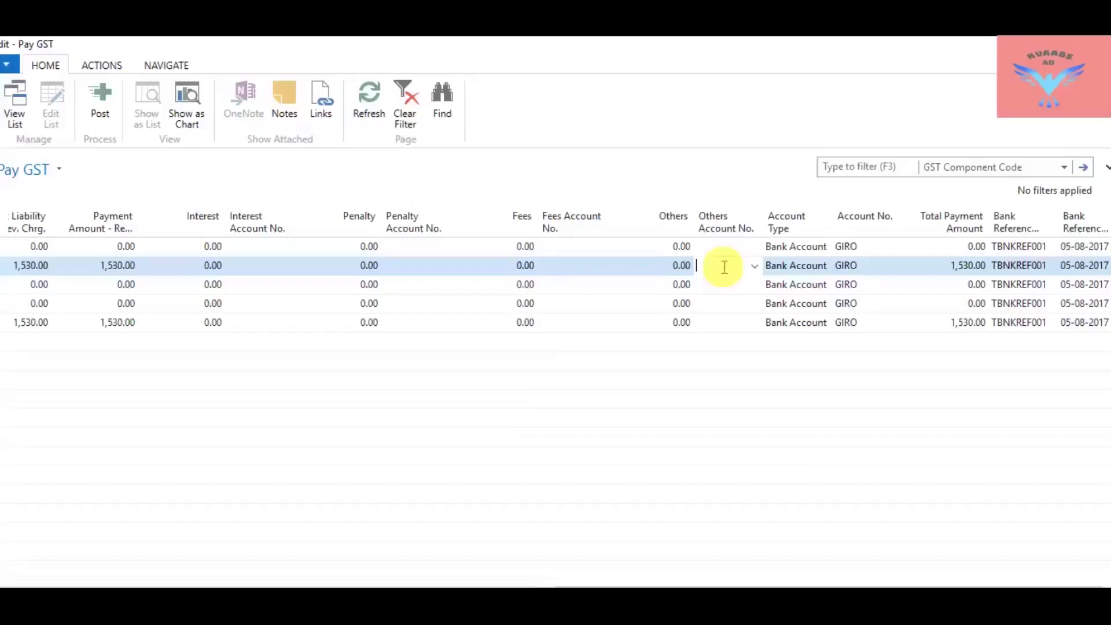
{"action": "key", "text": "shift+Tab"}
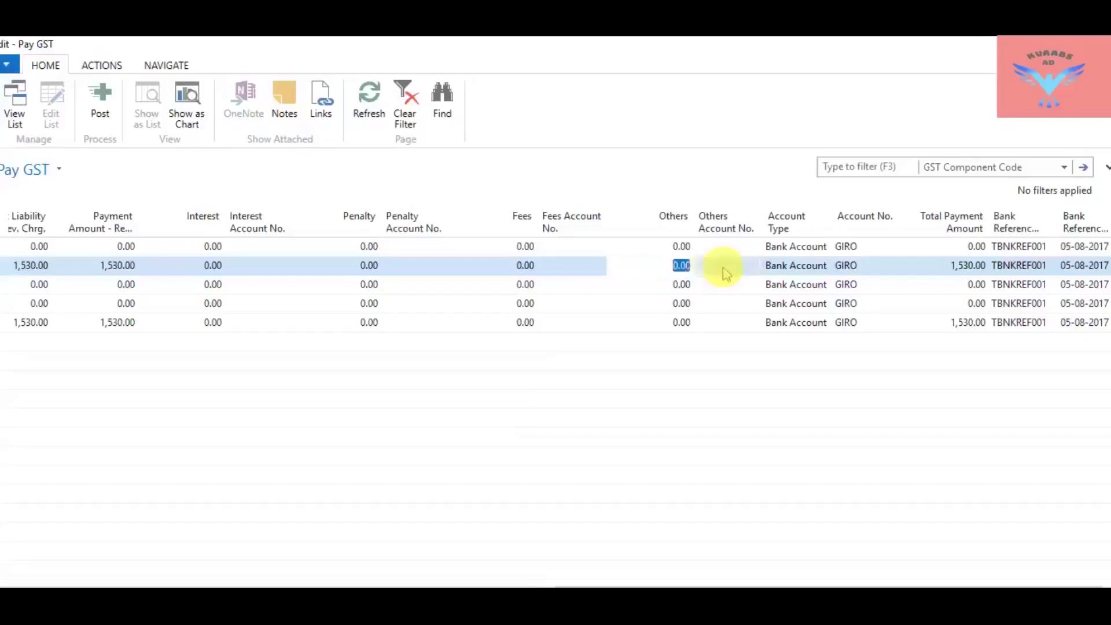
Step: Post the GST payment lines and close the resulting message
{"action": "left_click", "coordinate": [97, 108]}
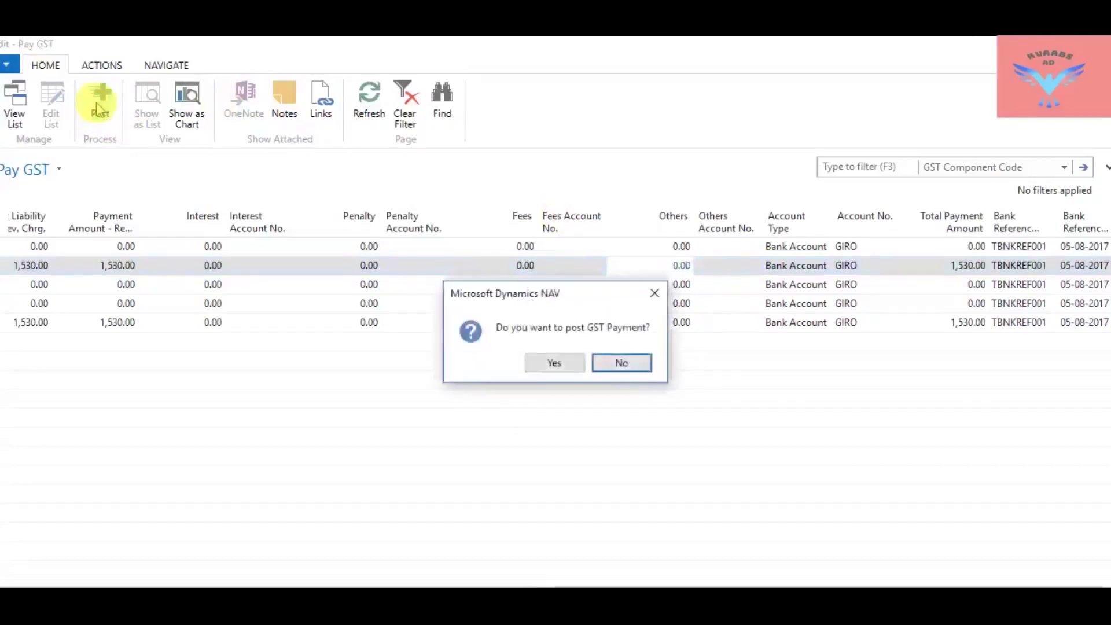
{"action": "left_click", "coordinate": [540, 365]}
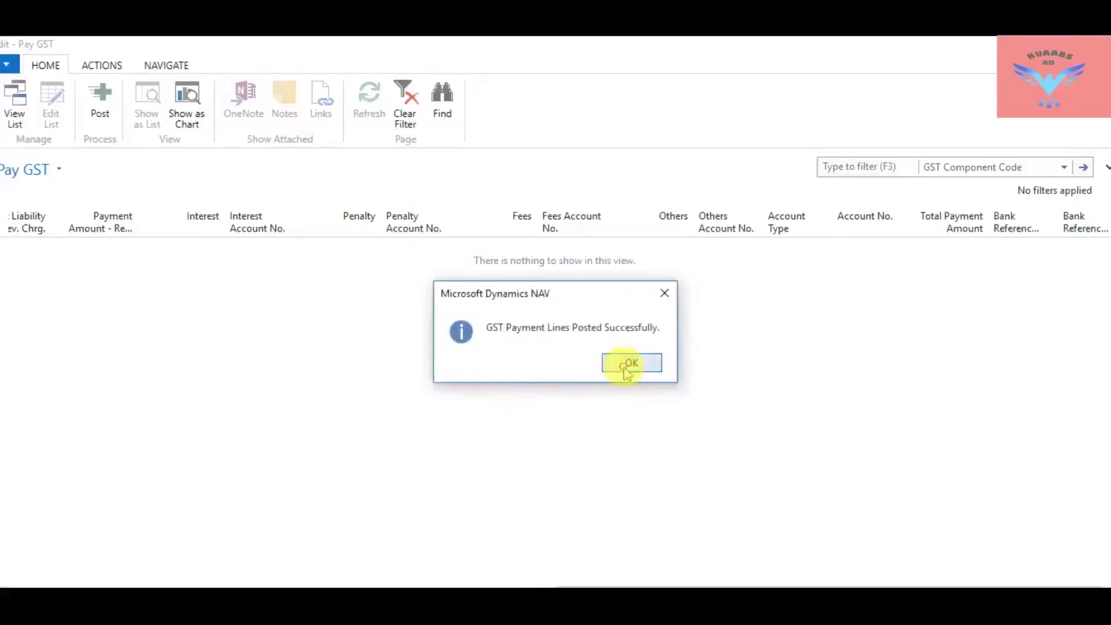
{"action": "left_click", "coordinate": [627, 364]}
Step: Filter the July 2017 GST Detailed Ledger Entry View to the Lucknow location's registration number and check its entries' Paid marks and registration numbers
{"action": "key", "text": "alt+Tab"}
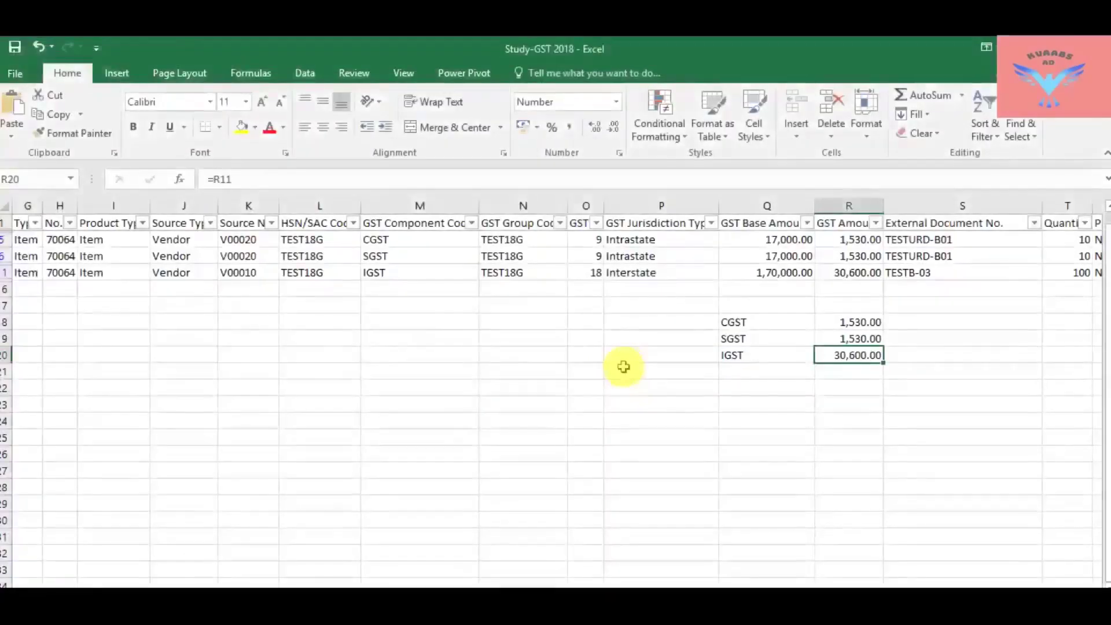
{"action": "key", "text": "alt+Tab"}
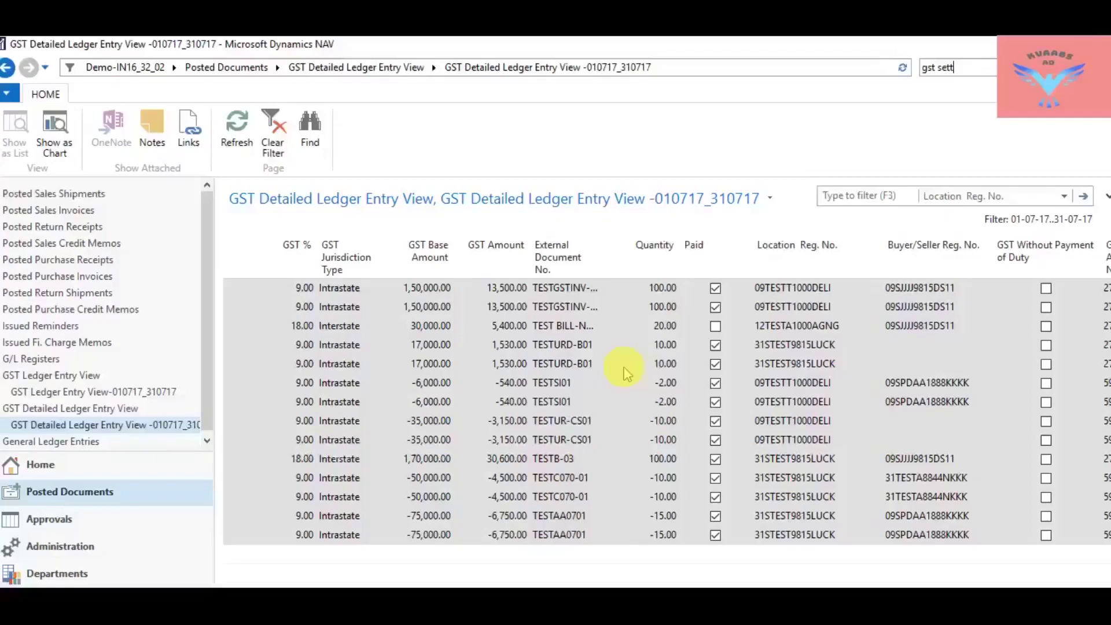
{"action": "left_click", "coordinate": [606, 331]}
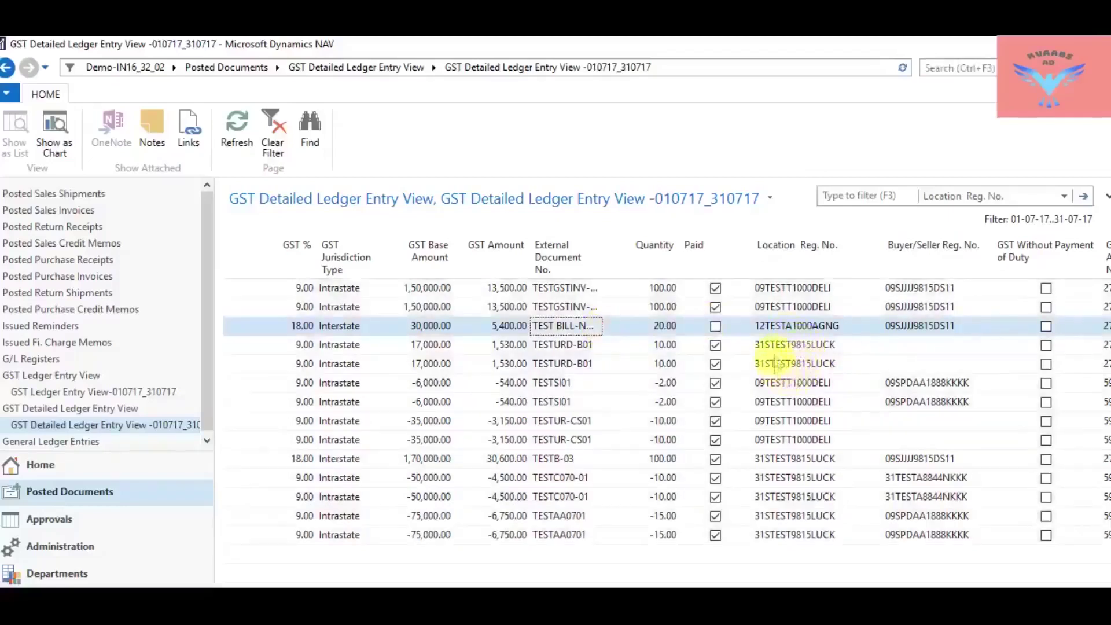
{"action": "left_click", "coordinate": [774, 345]}
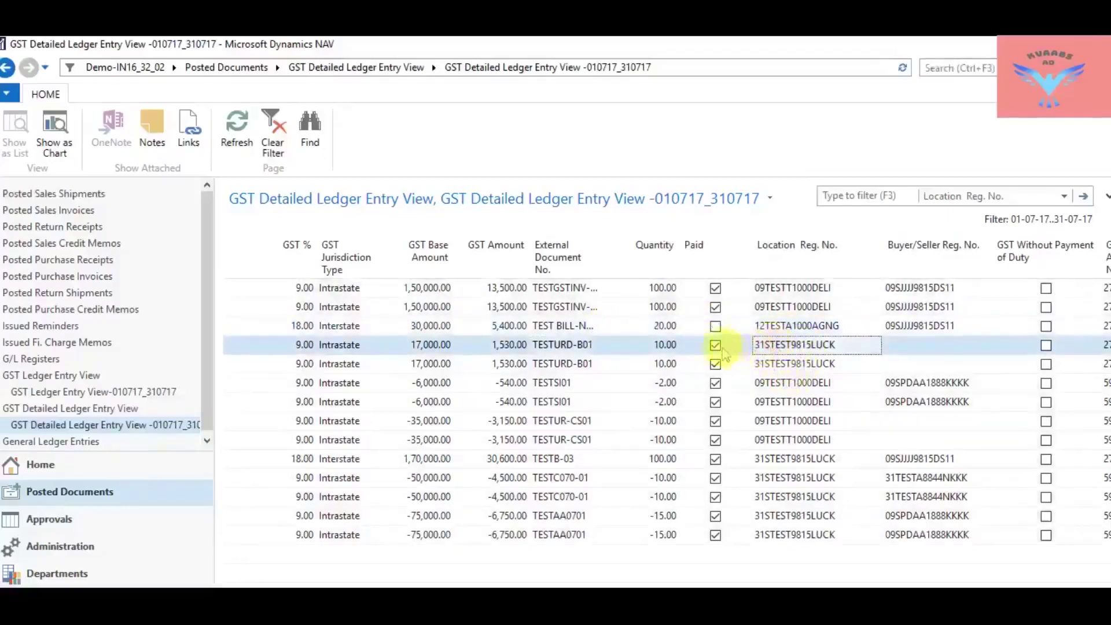
{"action": "left_click", "coordinate": [779, 352]}
{"action": "right_click", "coordinate": [779, 350]}
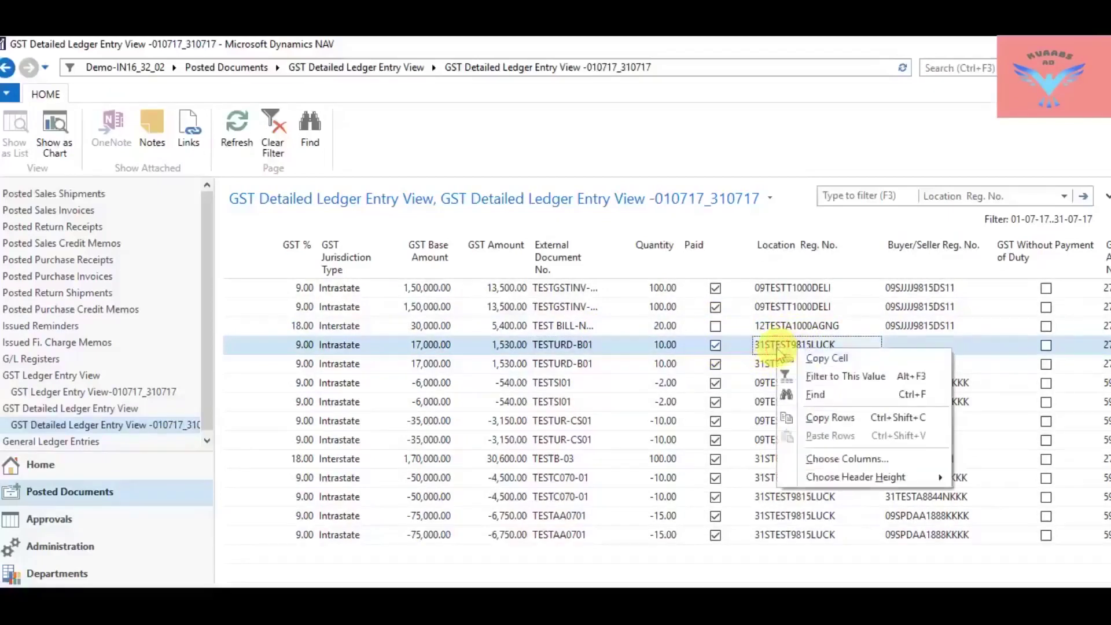
{"action": "left_click", "coordinate": [813, 378]}
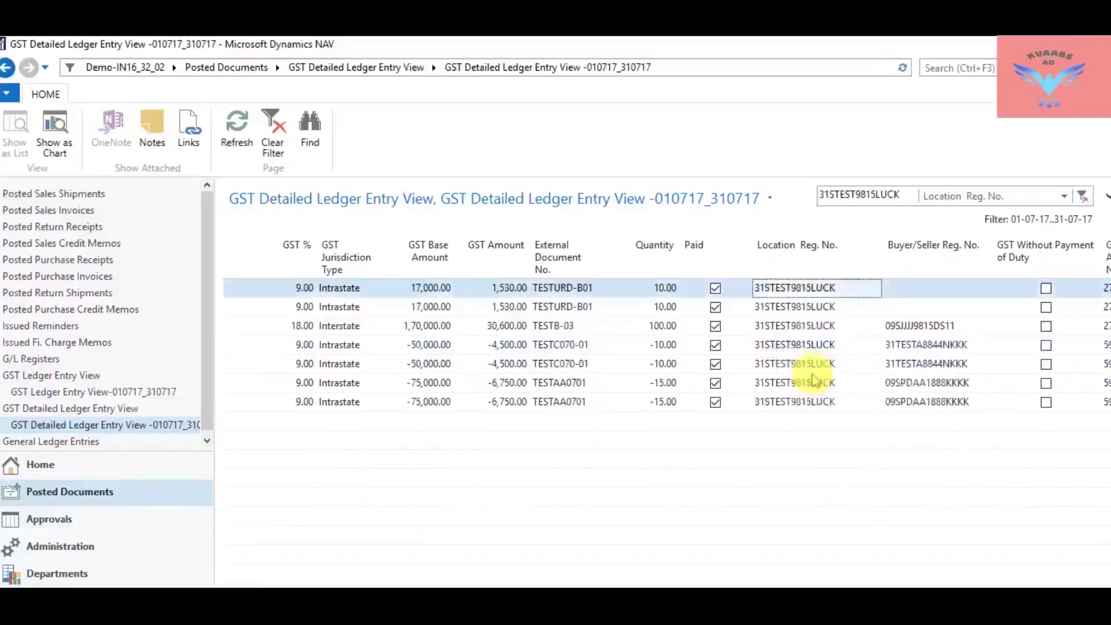
{"action": "left_click", "coordinate": [790, 326]}
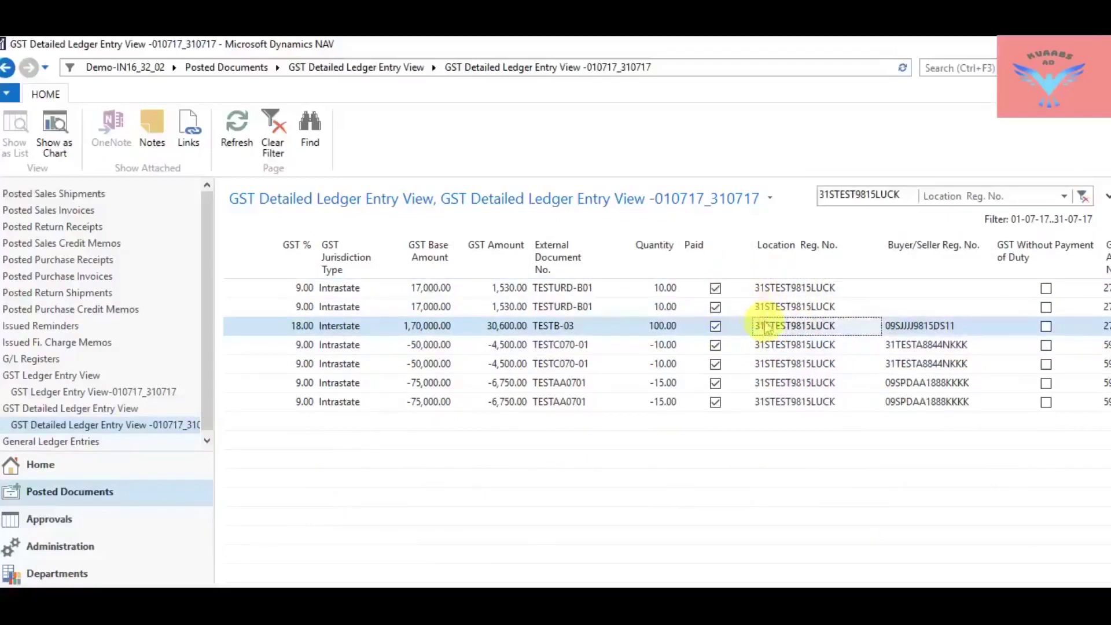
{"action": "left_click", "coordinate": [888, 332]}
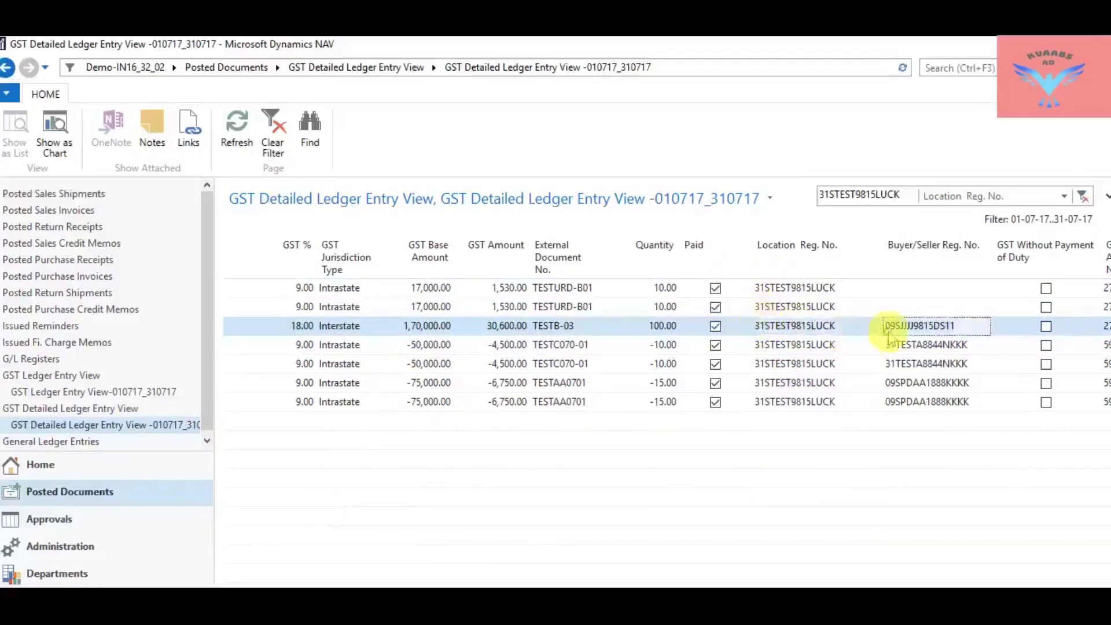
Step: Examine the remaining columns of the filtered Lucknow entries, from G/L Account No. through Reverse Charge to Payment Document No
{"action": "key", "text": "Tab"}
{"action": "key", "text": "Tab"}
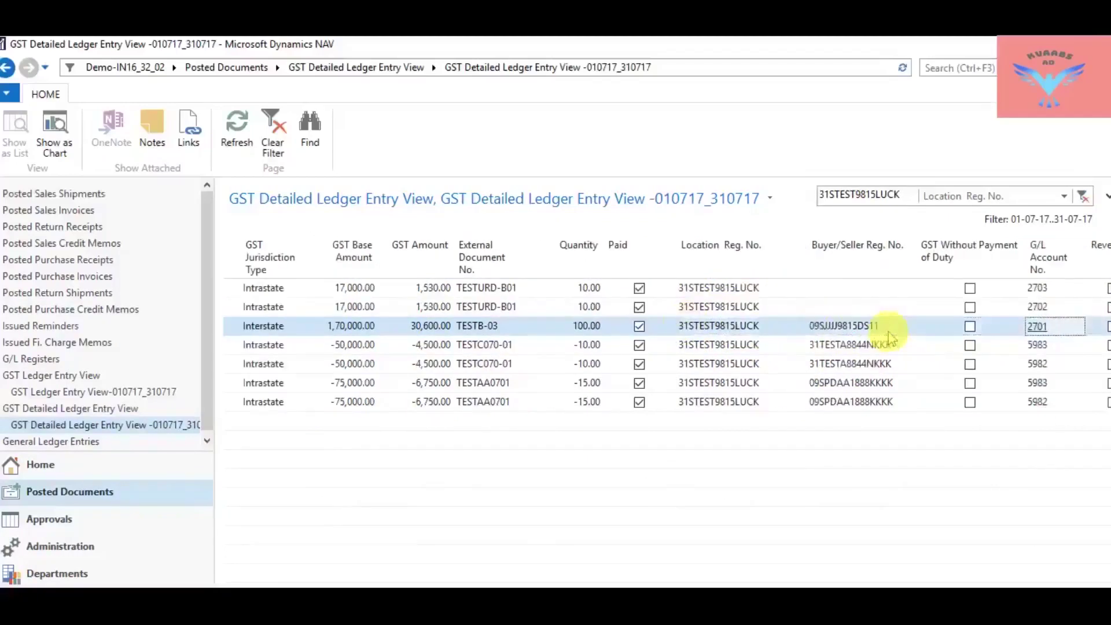
{"action": "key", "text": "Tab"}
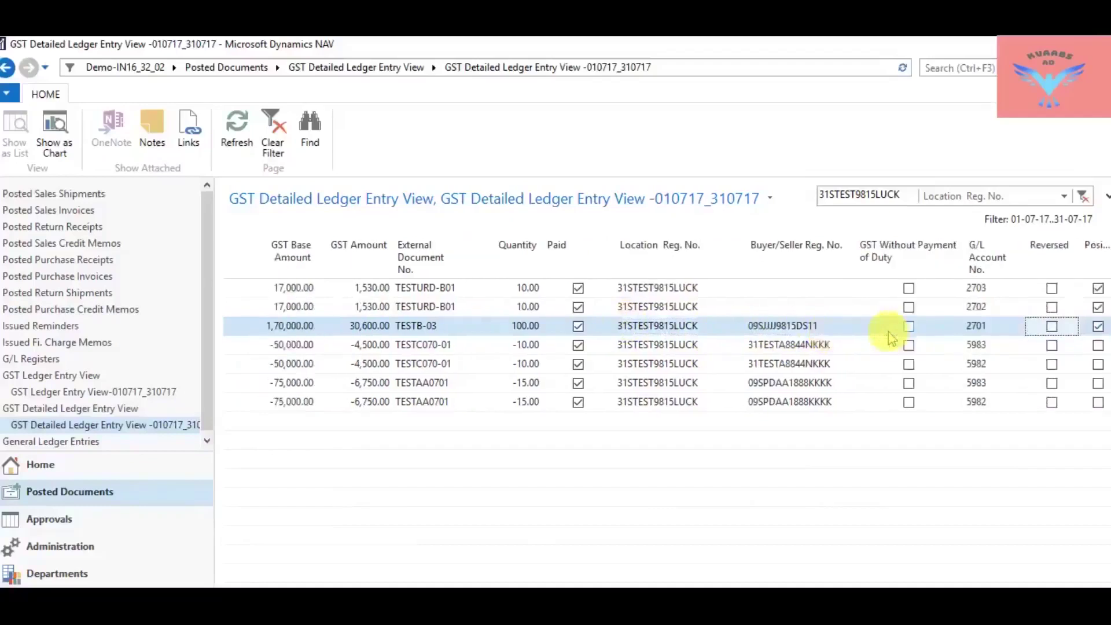
{"action": "key", "text": "Tab"}
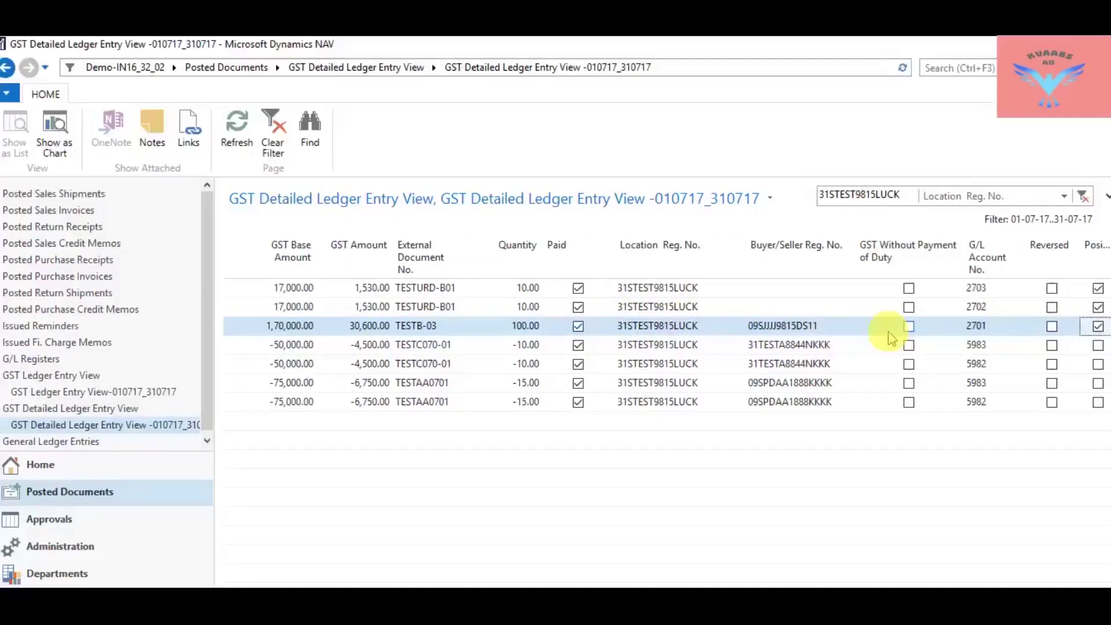
{"action": "key", "text": "Tab"}
{"action": "key", "text": "Tab"}
{"action": "key", "text": "Tab"}
{"action": "key", "text": "Tab"}
{"action": "key", "text": "Tab"}
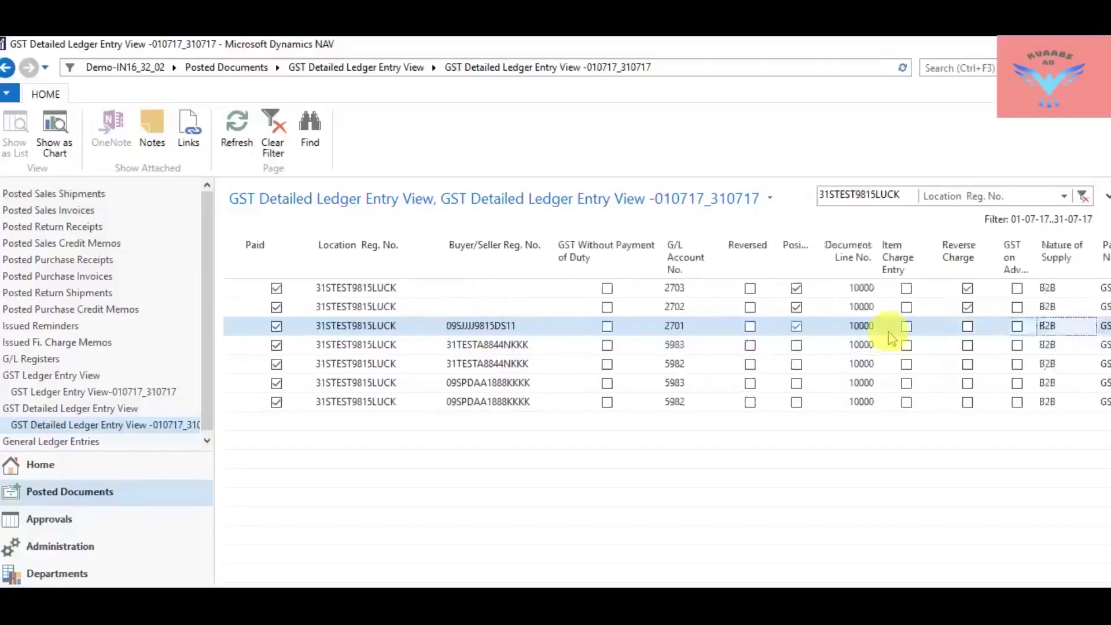
{"action": "key", "text": "Tab"}
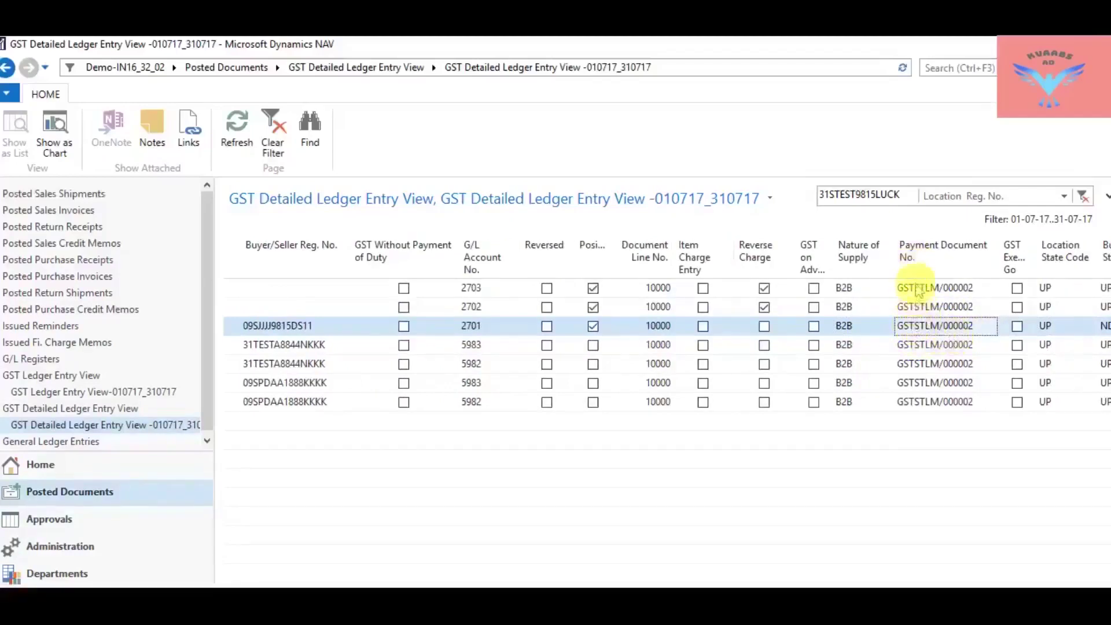
{"action": "left_click", "coordinate": [990, 67]}
{"action": "left_click", "coordinate": [919, 326]}
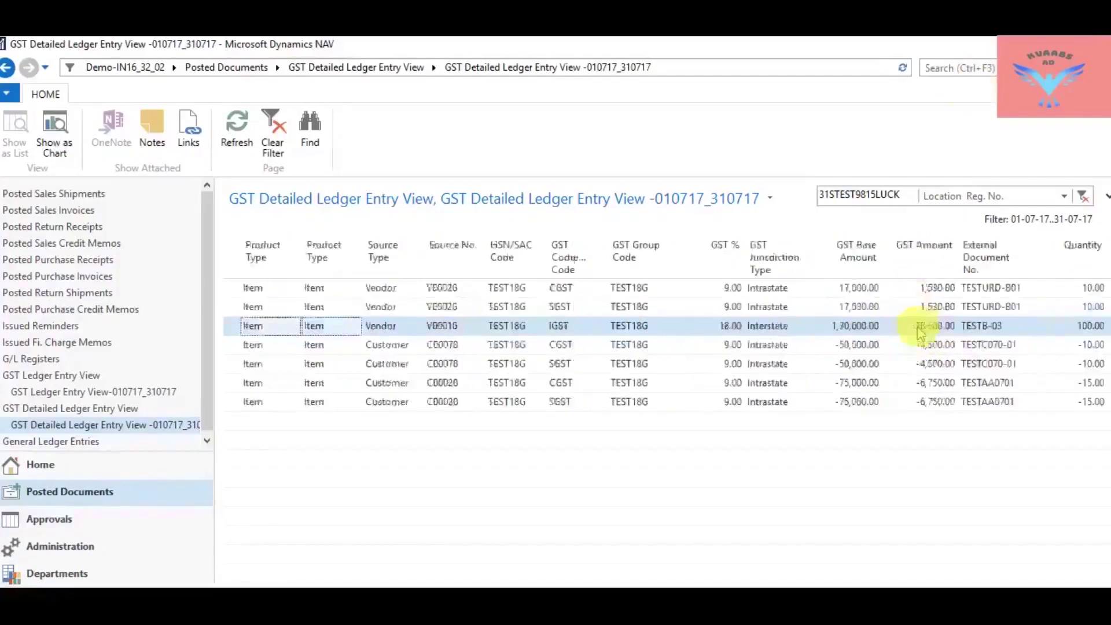
Step: Sort the G/L Registers list by No. in descending order and open the general ledger entries of the newest GSTSETLMT register
{"action": "key", "text": "alt+Left"}
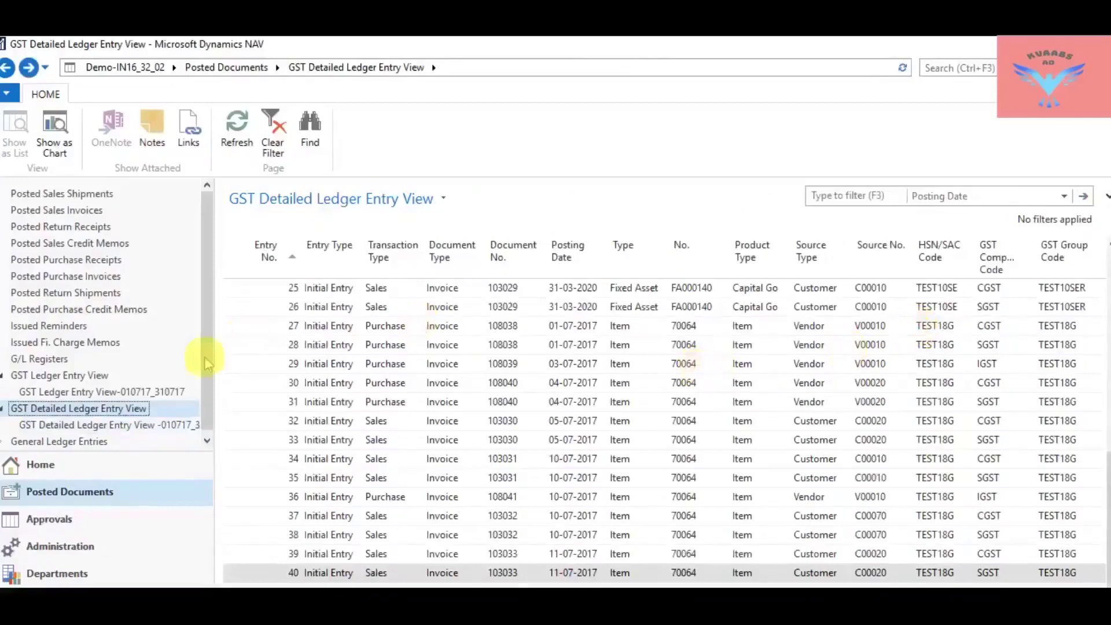
{"action": "left_click", "coordinate": [58, 362]}
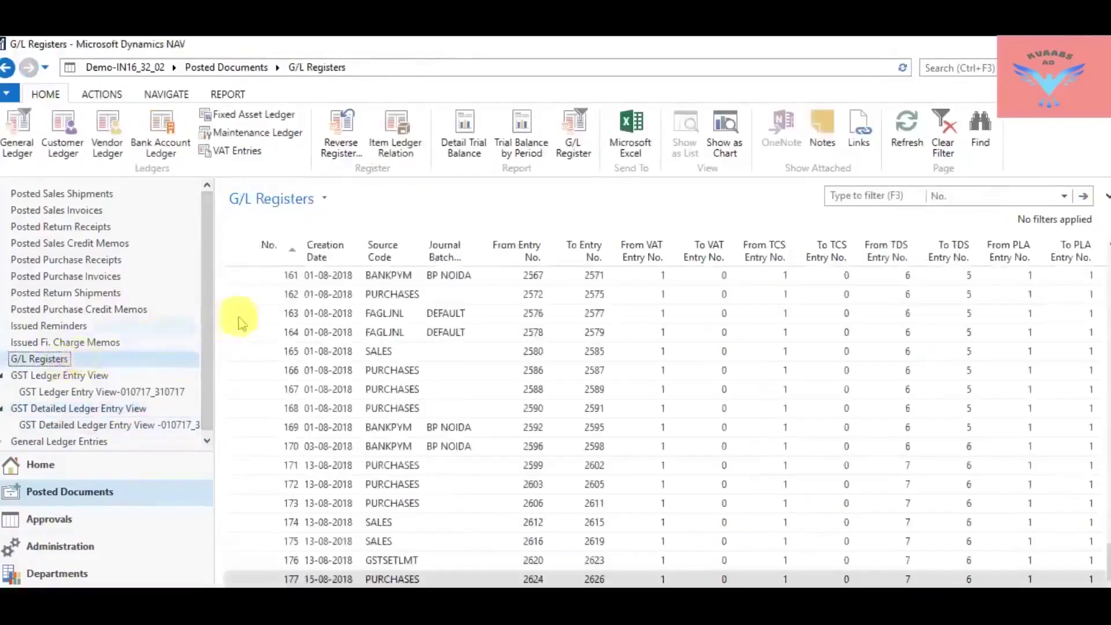
{"action": "left_click", "coordinate": [295, 316]}
{"action": "key", "text": "ctrl+Home"}
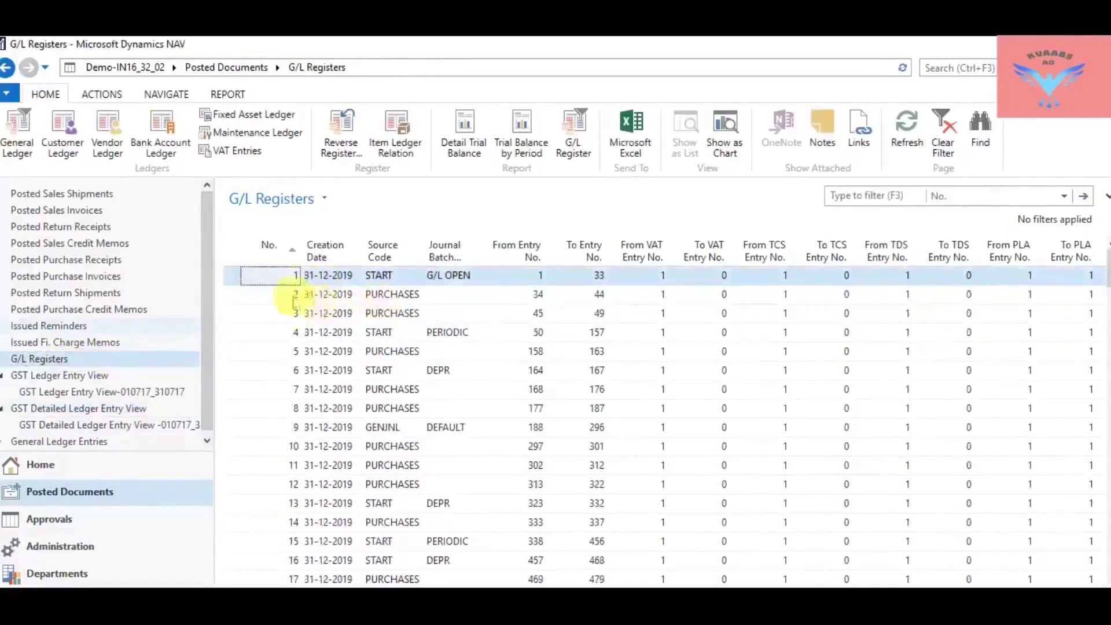
{"action": "left_click", "coordinate": [261, 248]}
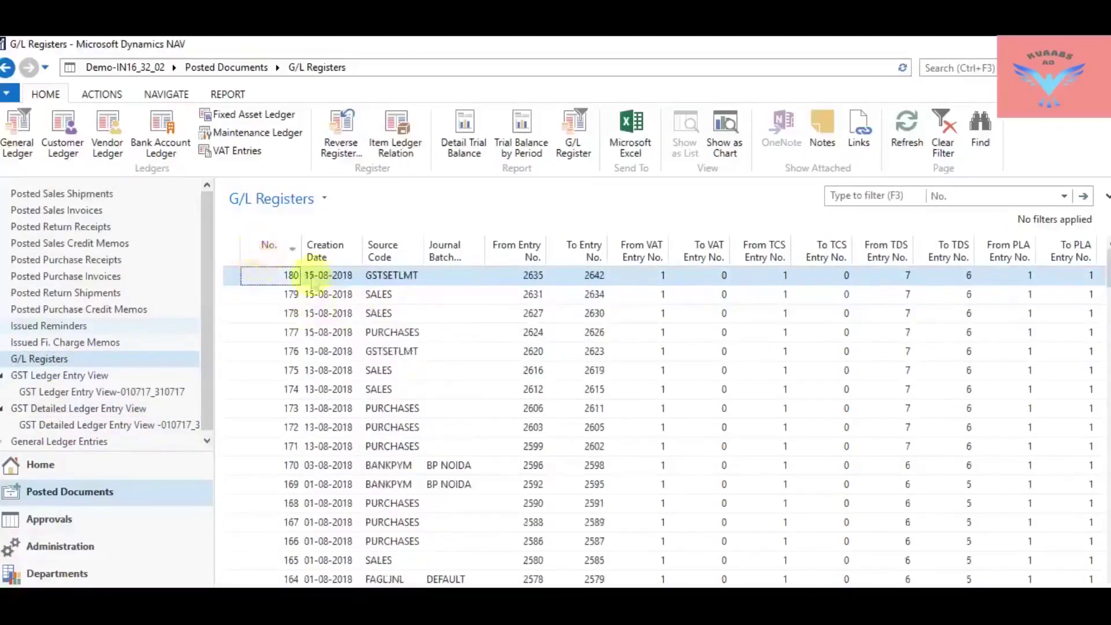
{"action": "left_click", "coordinate": [13, 139]}
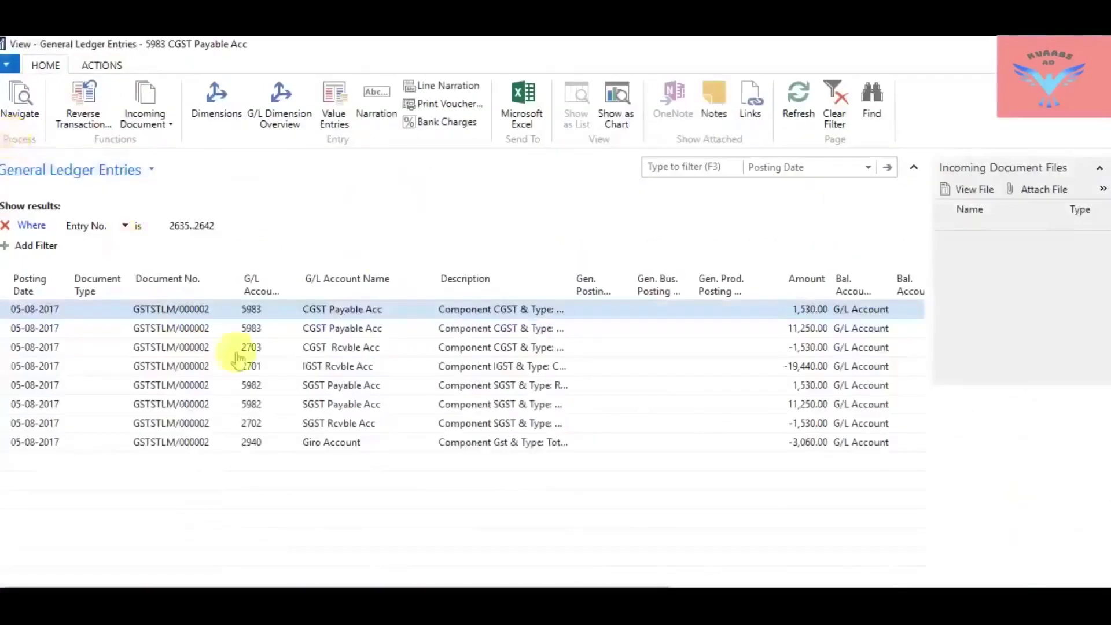
Step: Examine the settlement's general ledger entries, covering the accounts, amounts and balancing account type from the CGST payable lines to the Giro Account line
{"action": "left_click", "coordinate": [338, 331]}
{"action": "key", "text": "Tab"}
{"action": "key", "text": "Tab"}
{"action": "key", "text": "Tab"}
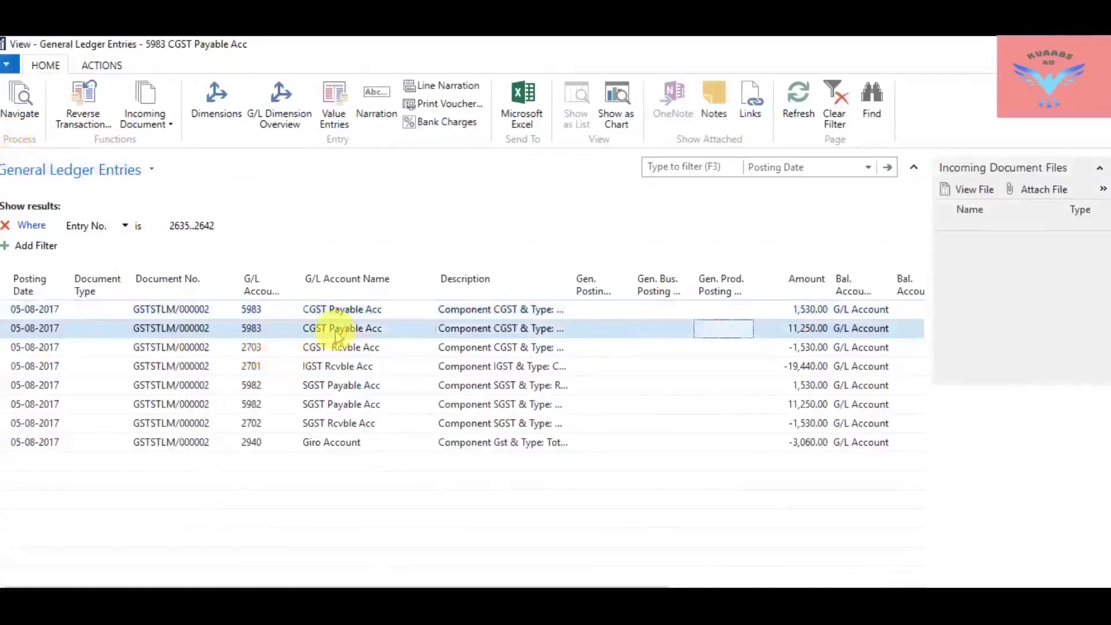
{"action": "key", "text": "Tab"}
{"action": "key", "text": "Tab"}
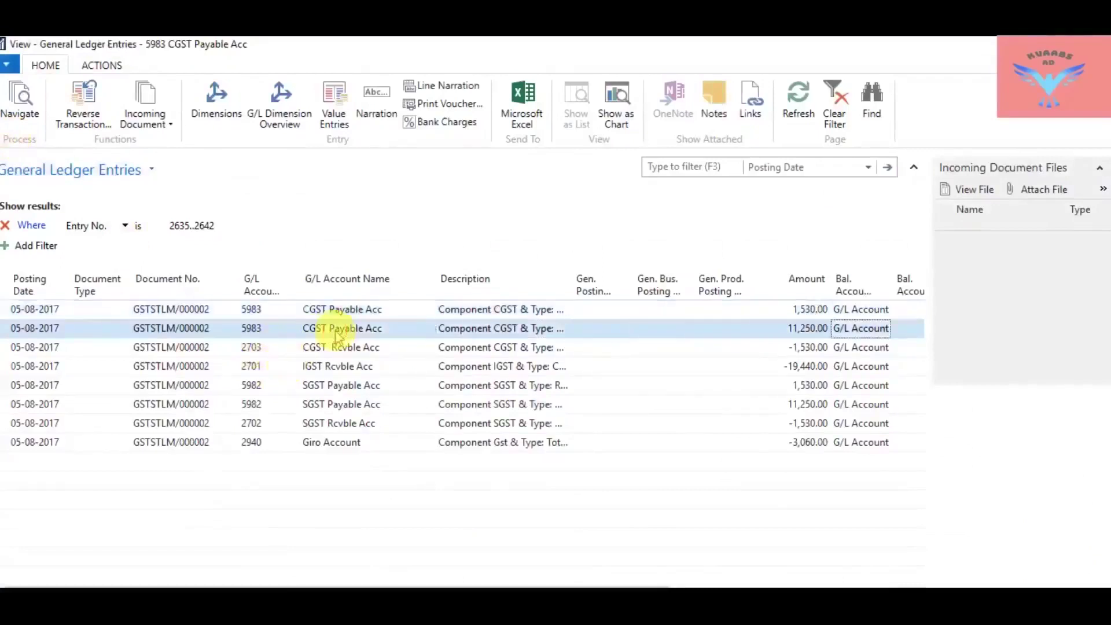
{"action": "key", "text": "Tab"}
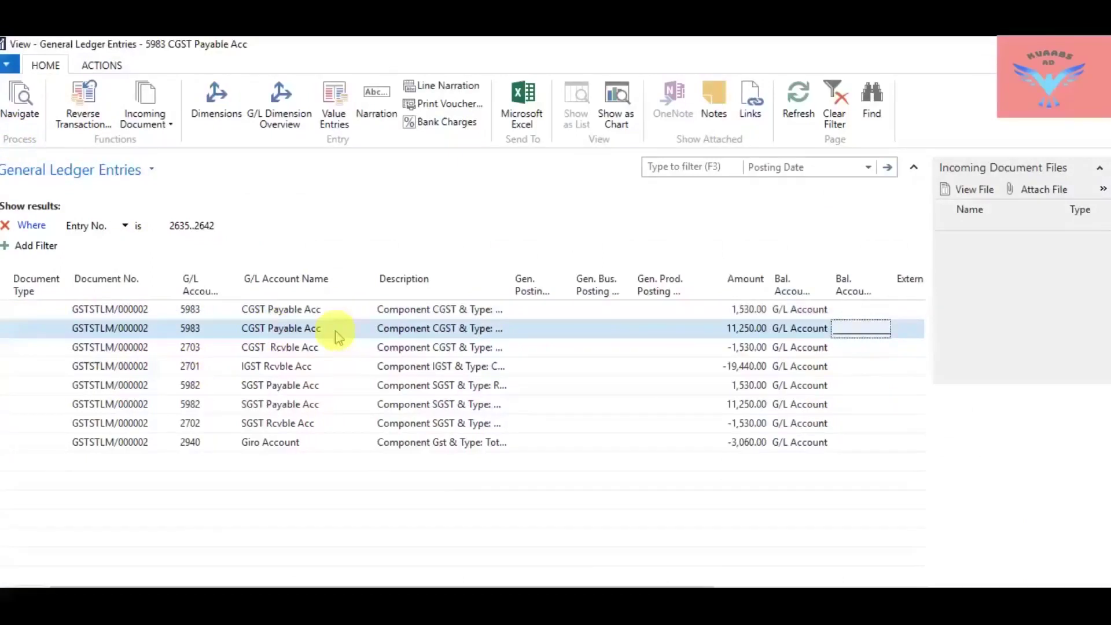
{"action": "key", "text": "shift+Tab"}
{"action": "key", "text": "Down"}
{"action": "key", "text": "Down"}
{"action": "key", "text": "Down"}
{"action": "key", "text": "Down"}
{"action": "key", "text": "Down"}
{"action": "key", "text": "Down"}
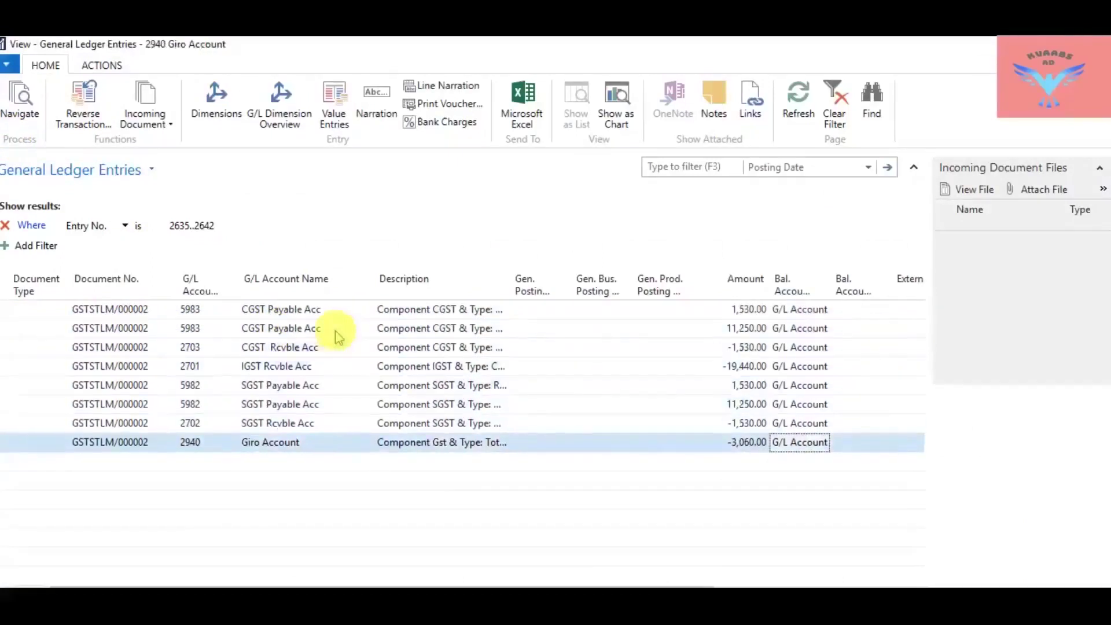
{"action": "key", "text": "Up"}
{"action": "key", "text": "Up"}
{"action": "key", "text": "Up"}
{"action": "key", "text": "Up"}
{"action": "key", "text": "Up"}
{"action": "key", "text": "Up"}
{"action": "key", "text": "Up"}
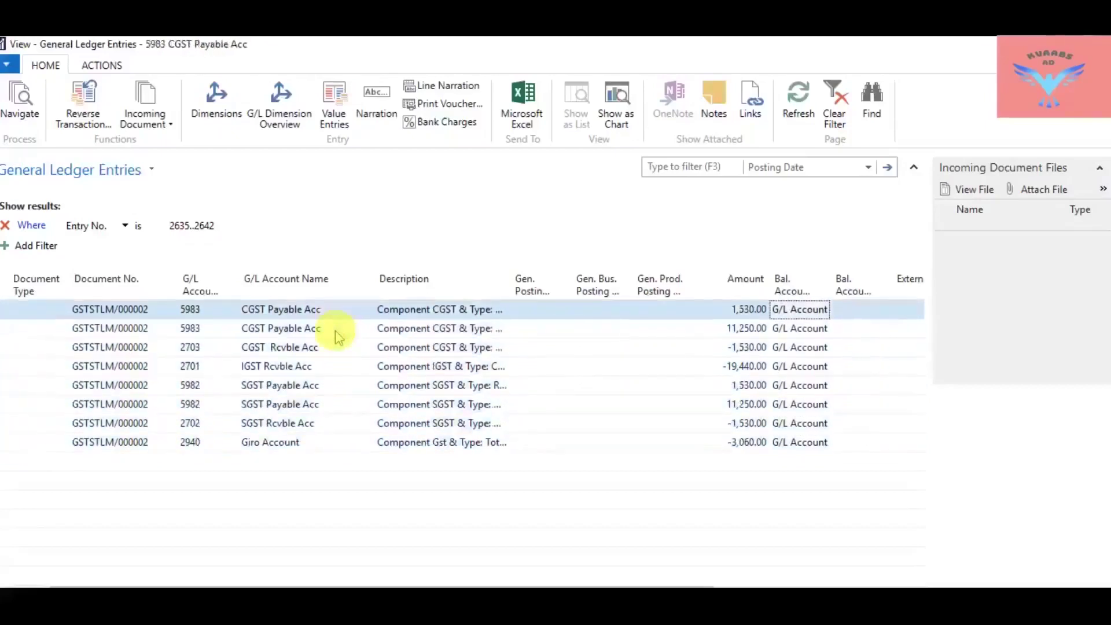
Step: Check the External Document No. and Entry No. columns of the settlement entries down to the Giro Account line
{"action": "key", "text": "Tab"}
{"action": "key", "text": "Tab"}
{"action": "key", "text": "Down"}
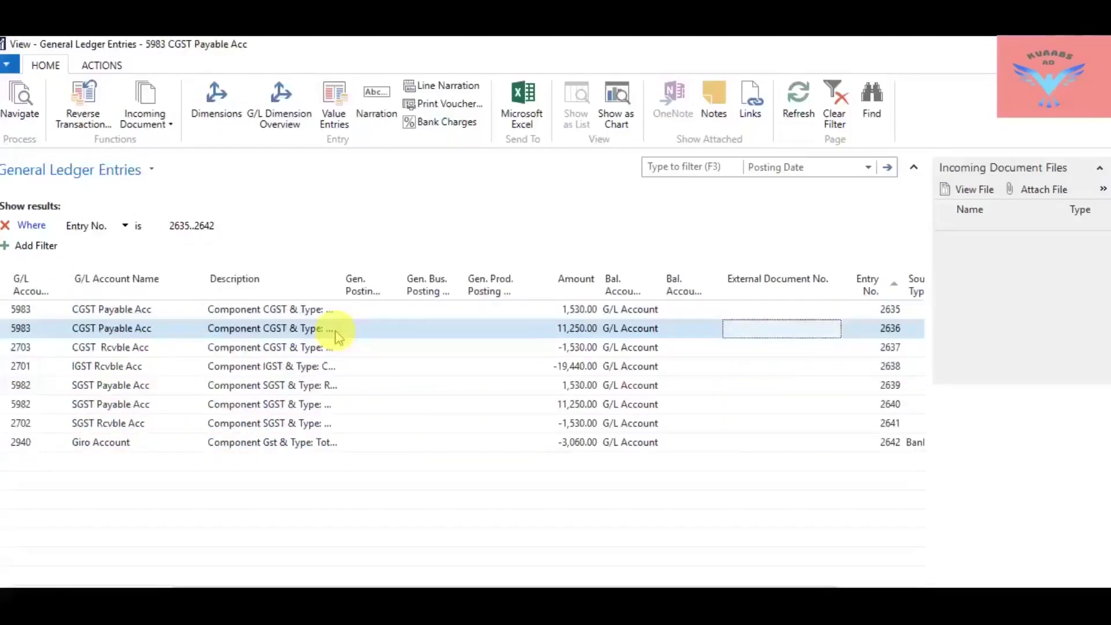
{"action": "key", "text": "Down"}
{"action": "key", "text": "Down"}
{"action": "key", "text": "Down"}
{"action": "key", "text": "Down"}
{"action": "key", "text": "Down"}
{"action": "key", "text": "Down"}
{"action": "key", "text": "shift+Tab"}
{"action": "key", "text": "shift+Tab"}
{"action": "key", "text": "shift+Tab"}
{"action": "key", "text": "shift+Tab"}
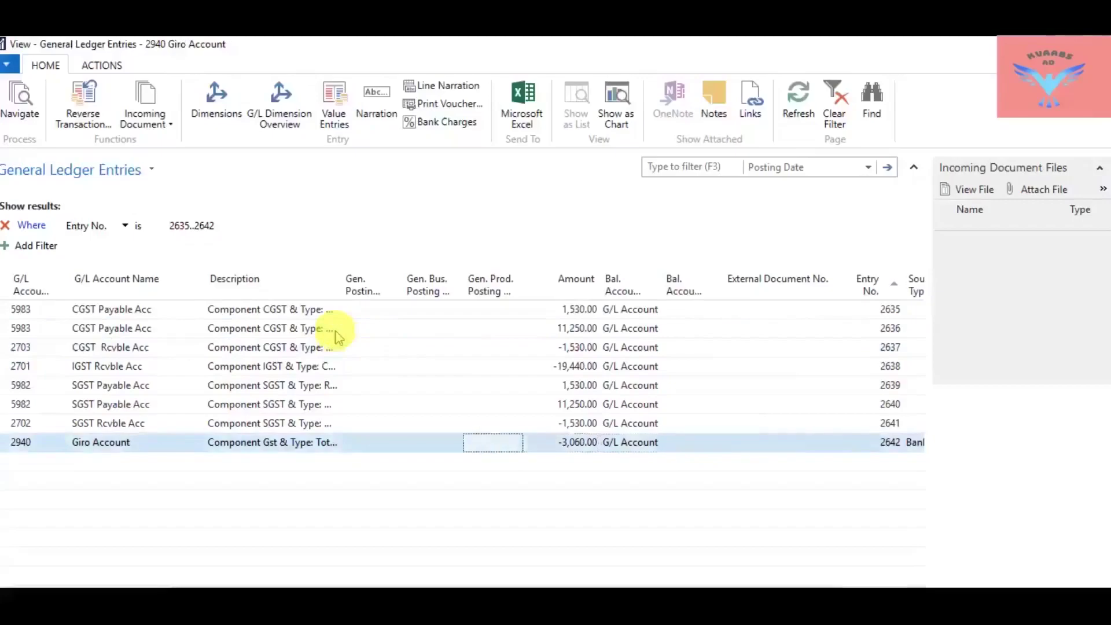